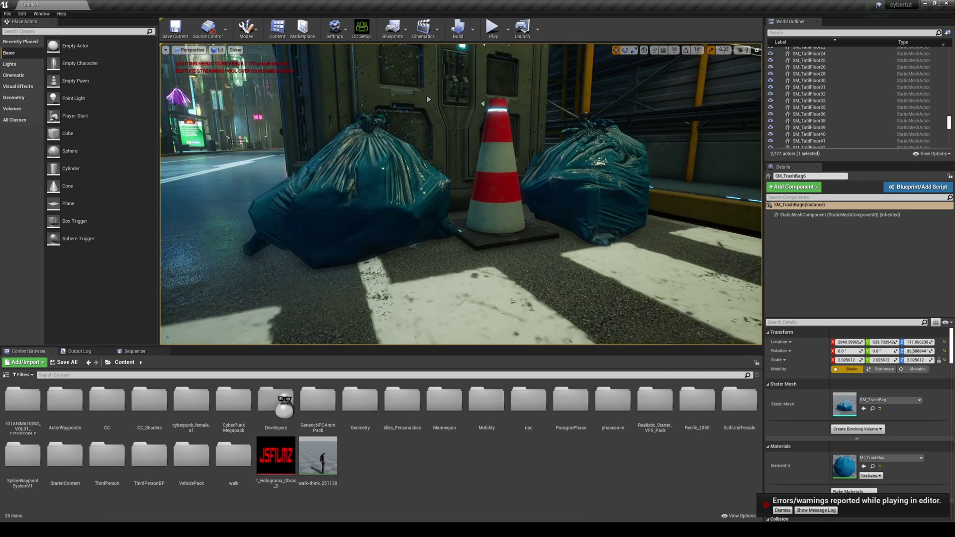
# Step: Run the character along the street in a play session, then stop playing
pyautogui.moveTo(461, 194); pyautogui.dragTo(523, 194, button='right')
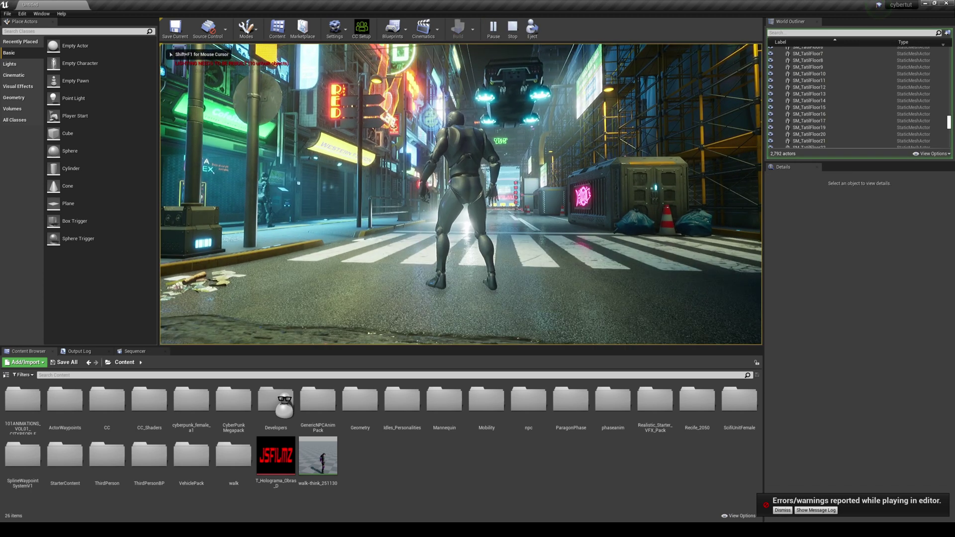
pyautogui.press('w')
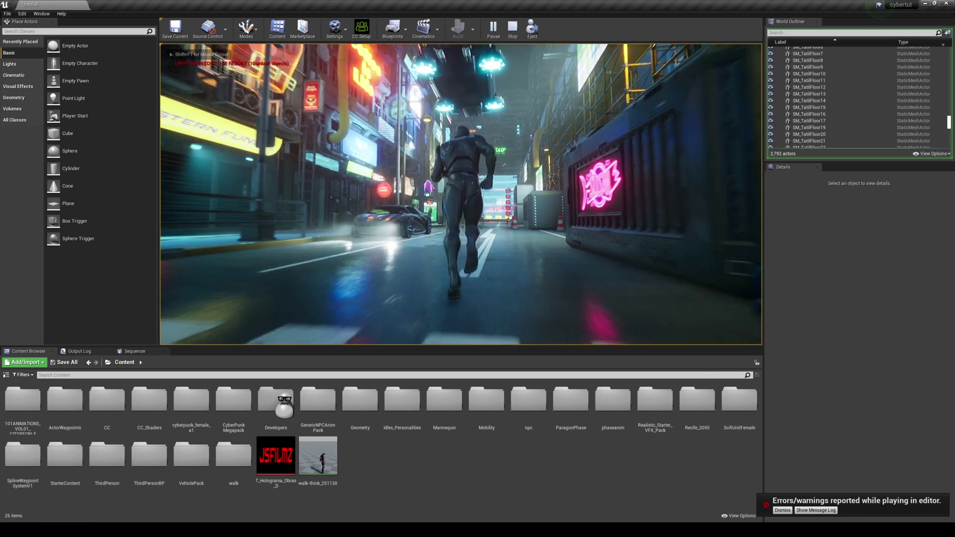
pyautogui.press('w')
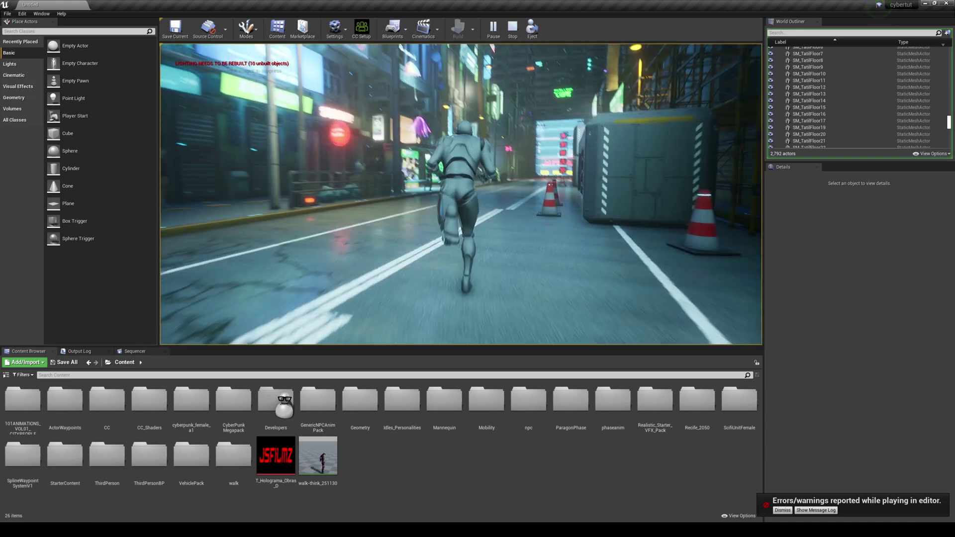
pyautogui.press('a')
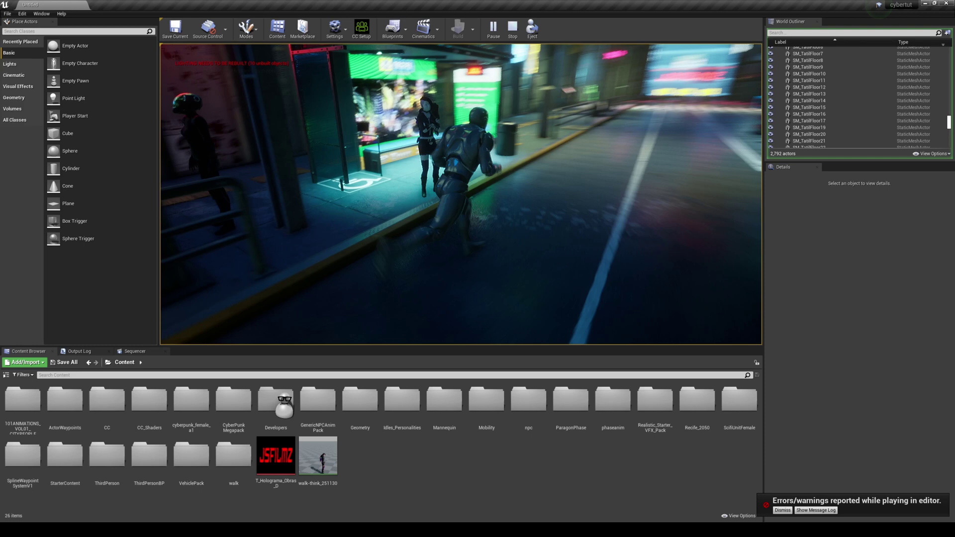
pyautogui.press('w')
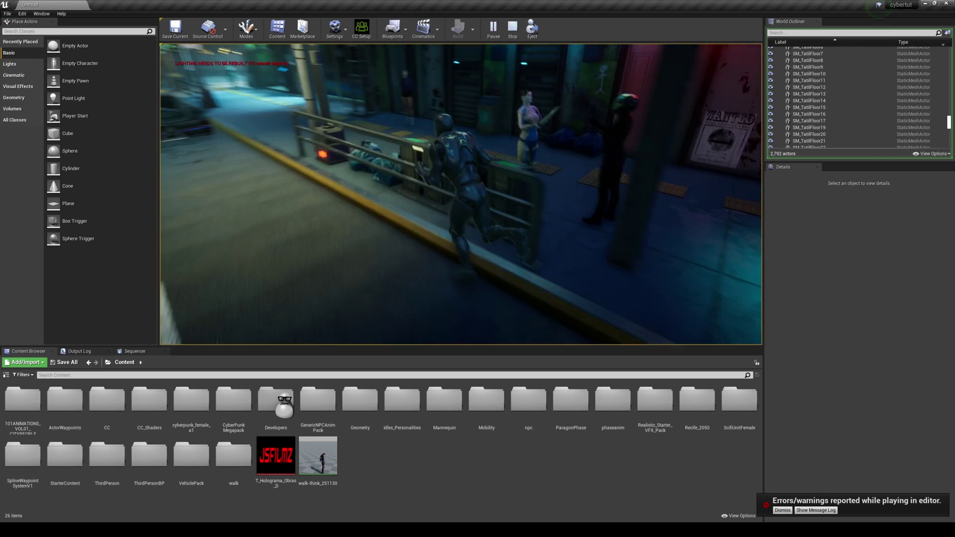
pyautogui.press('s')
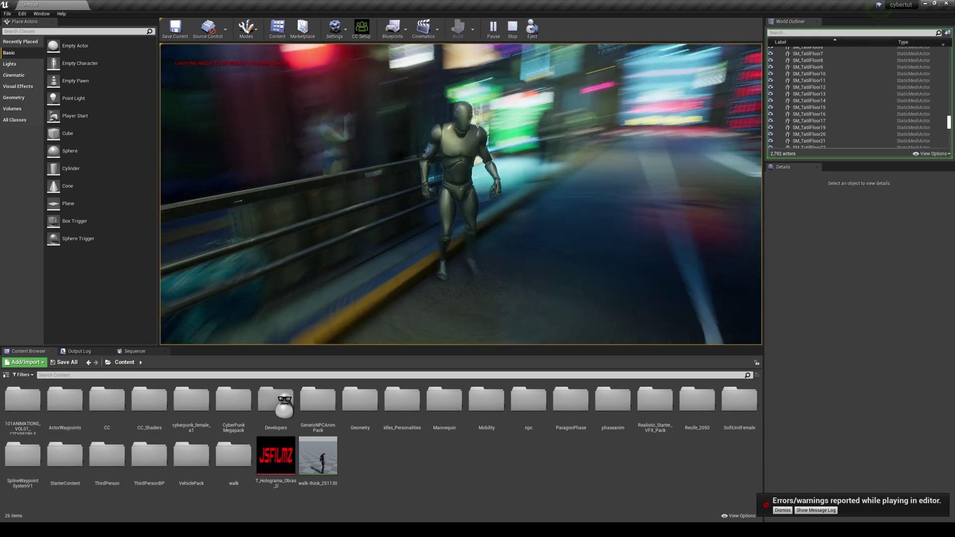
pyautogui.press('s')
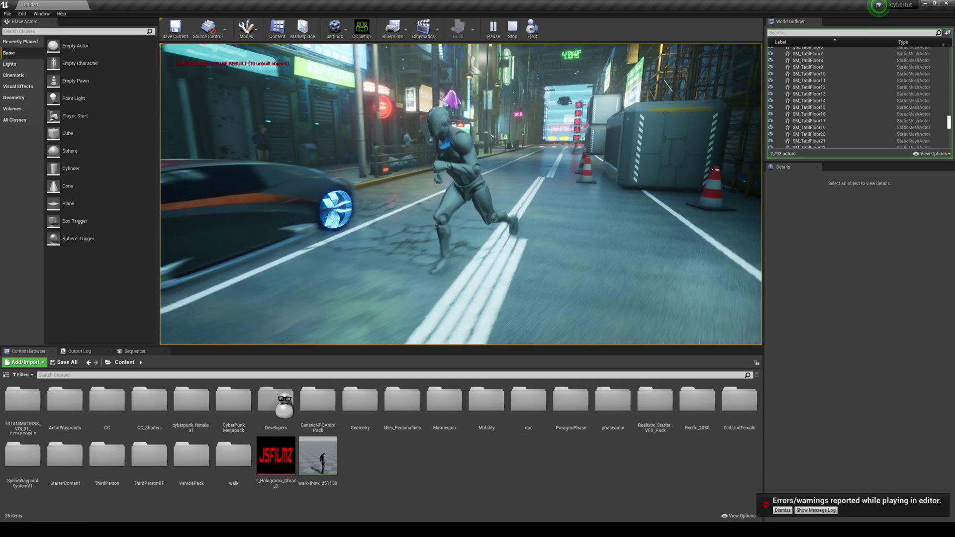
pyautogui.press('Escape')
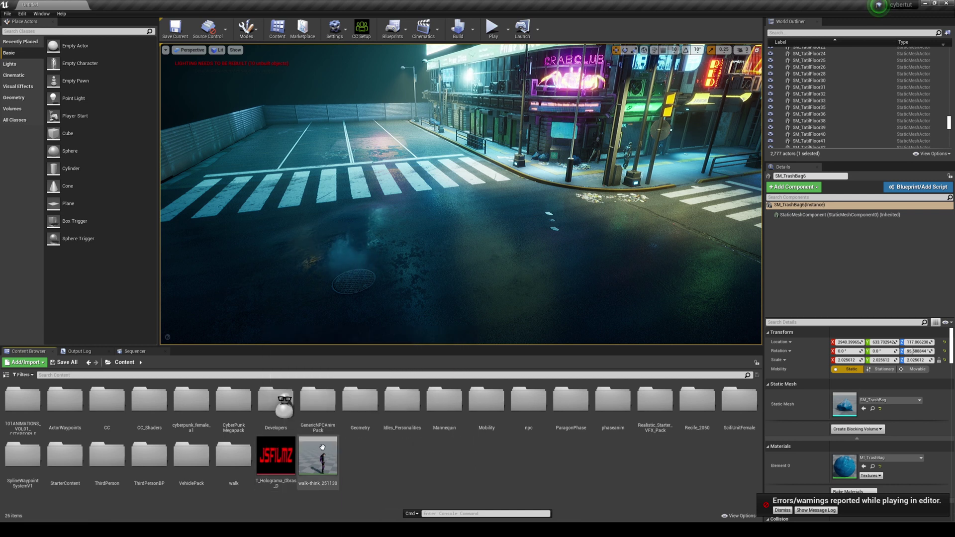
# Step: Place BP_CR03Drivable from CyberPunkMegapack/Blueprints/Cars01 on the road, rotated down the street
pyautogui.doubleClick(234, 403)
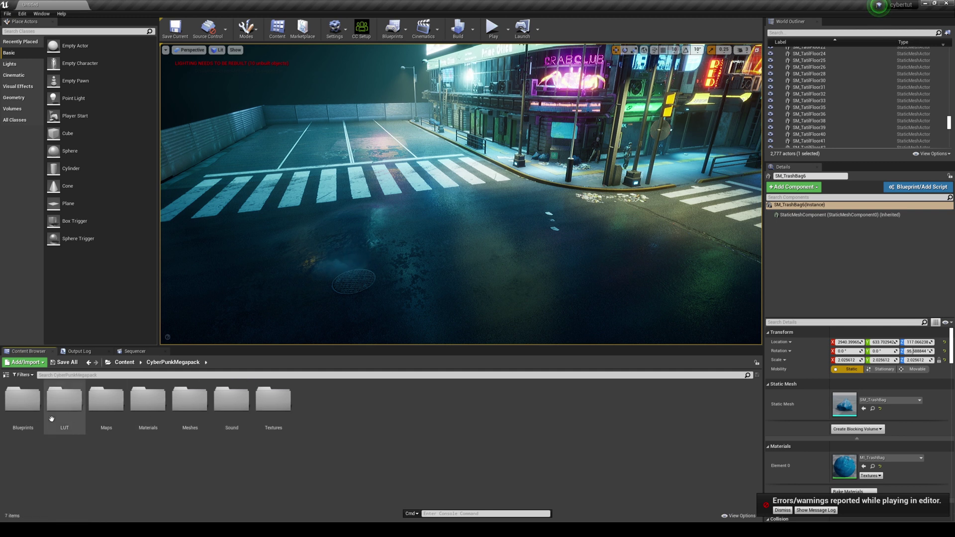
pyautogui.doubleClick(64, 403)
pyautogui.doubleClick(64, 403)
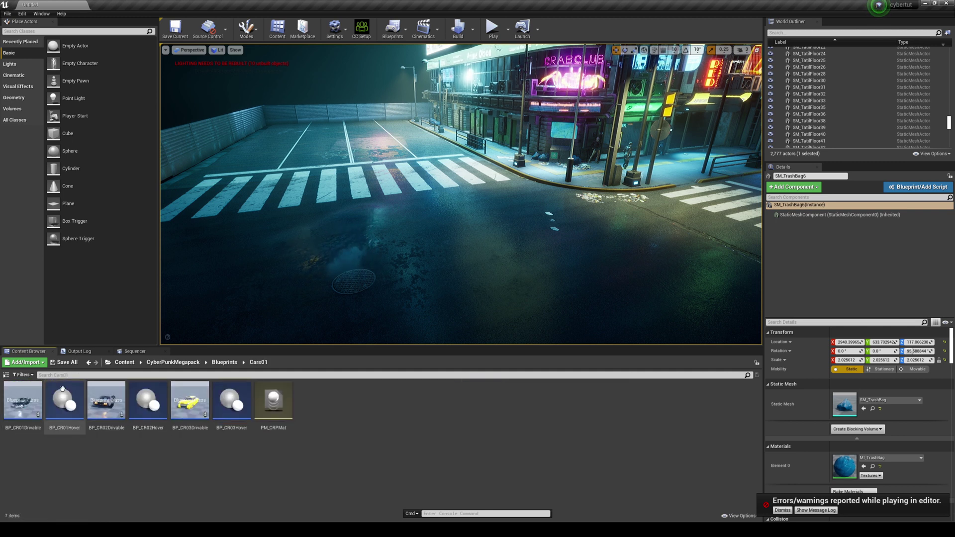
pyautogui.moveTo(191, 404)
pyautogui.mouseDown()
pyautogui.moveTo(448, 257)
pyautogui.moveTo(444, 188)
pyautogui.moveTo(404, 201)
pyautogui.moveTo(418, 199)
pyautogui.mouseUp()
pyautogui.press('e')
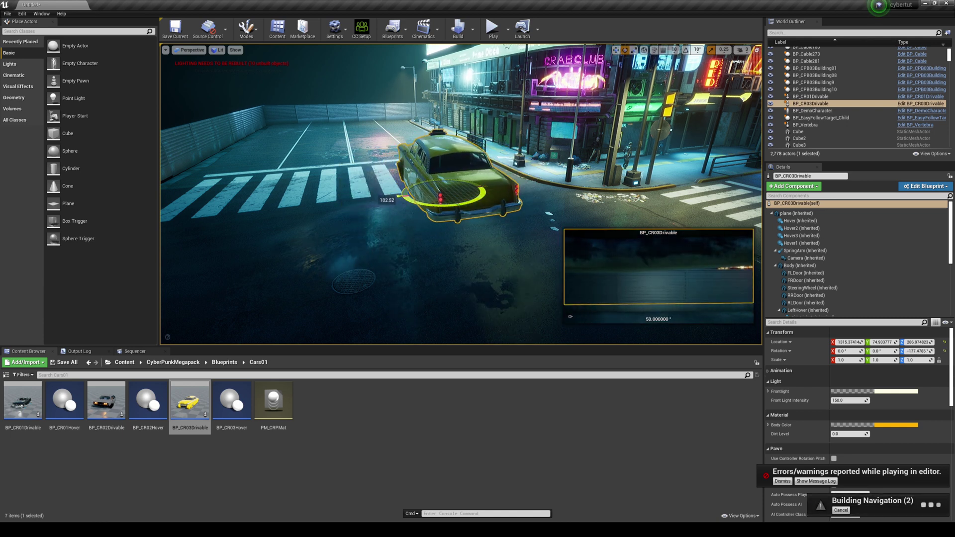
pyautogui.moveTo(462, 269)
pyautogui.mouseDown(button='right')
pyautogui.moveTo(507, 262)
pyautogui.moveTo(485, 261)
pyautogui.mouseUp(button='right')
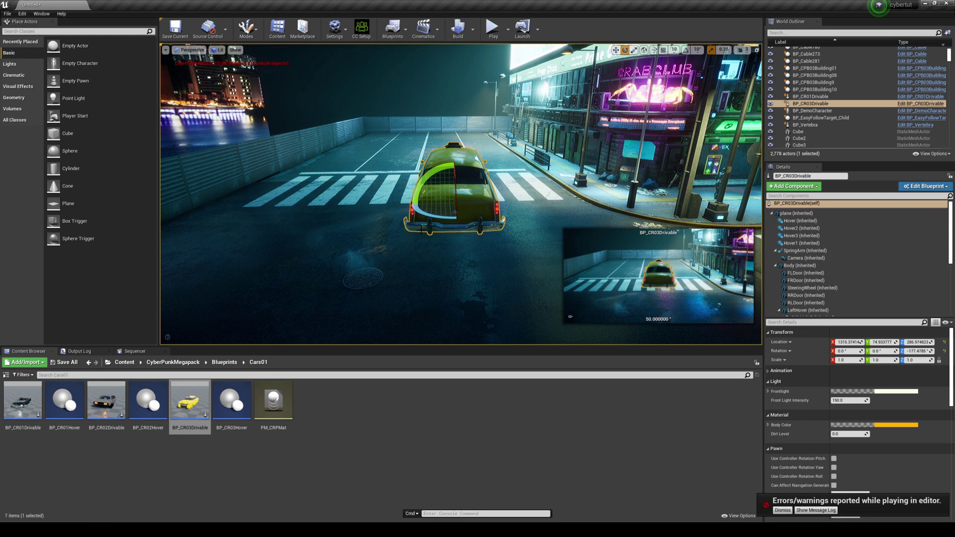
# Step: Place a Target Point, found by searching 'target', down the street ahead of the taxi
pyautogui.click(75, 30)
pyautogui.write('target')
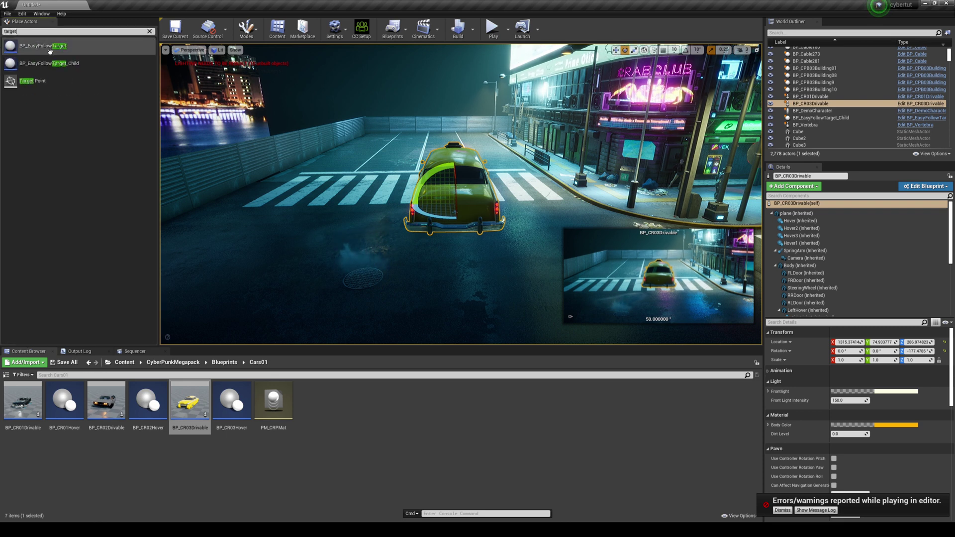
pyautogui.moveTo(49, 50); pyautogui.dragTo(388, 129)
pyautogui.click(444, 142)
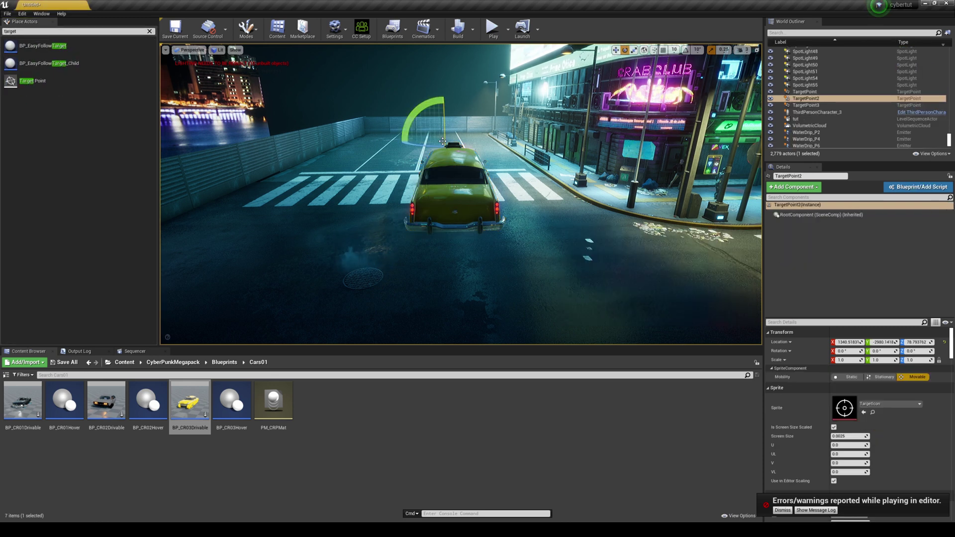
pyautogui.scroll(5, 441, 135)
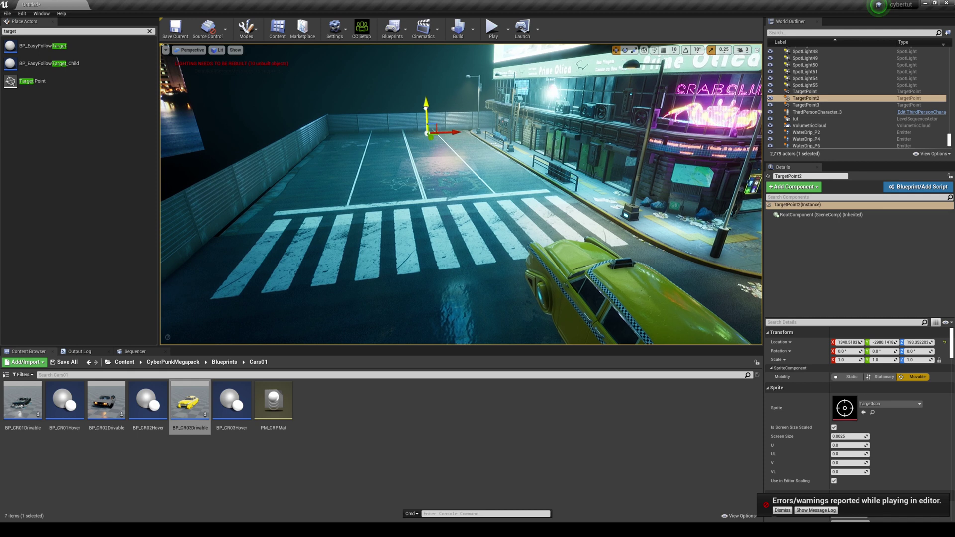
pyautogui.moveTo(469, 133); pyautogui.dragTo(469, 133, button='right')
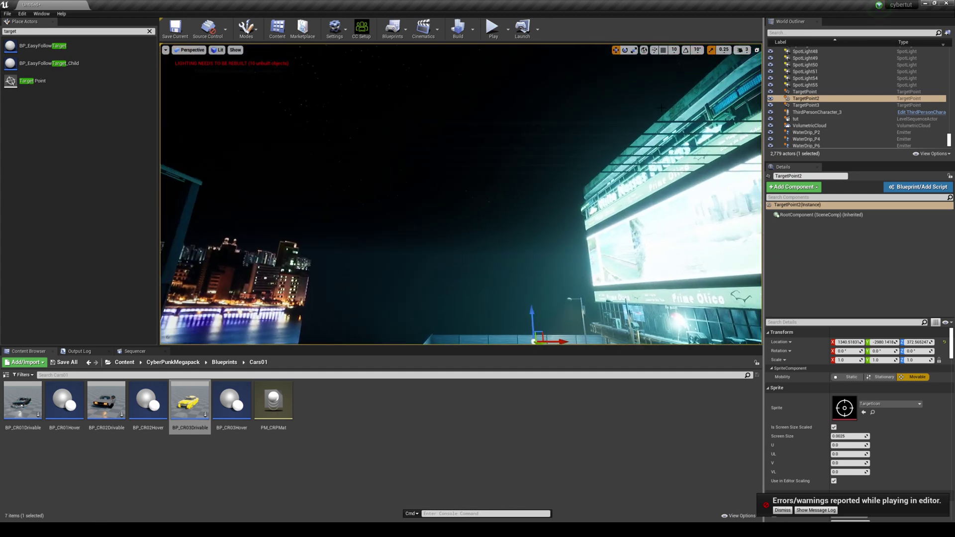
# Step: Filter the World Outliner by 'nav' and focus the view on NavMeshBoundsVolume
pyautogui.click(808, 32)
pyautogui.write('nav')
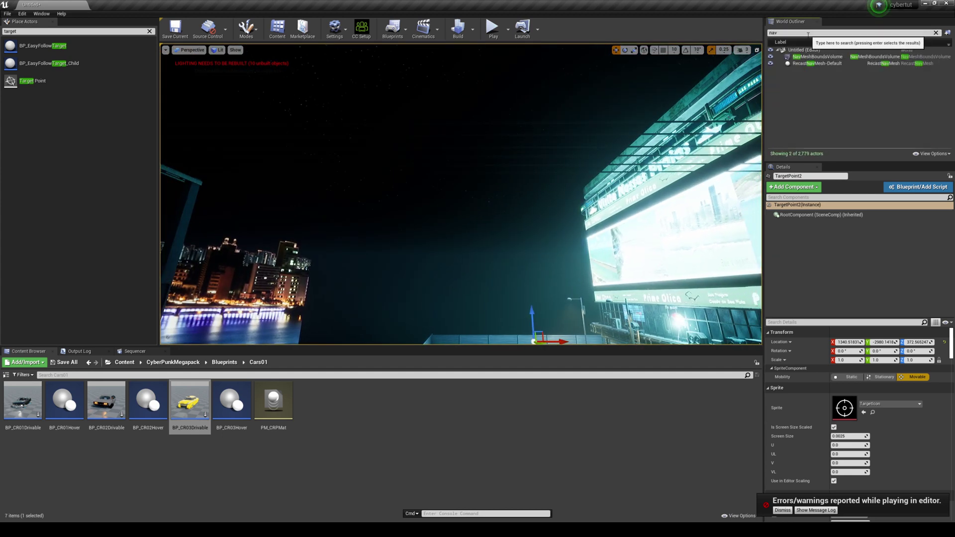
pyautogui.write('g')
pyautogui.press('BackSpace')
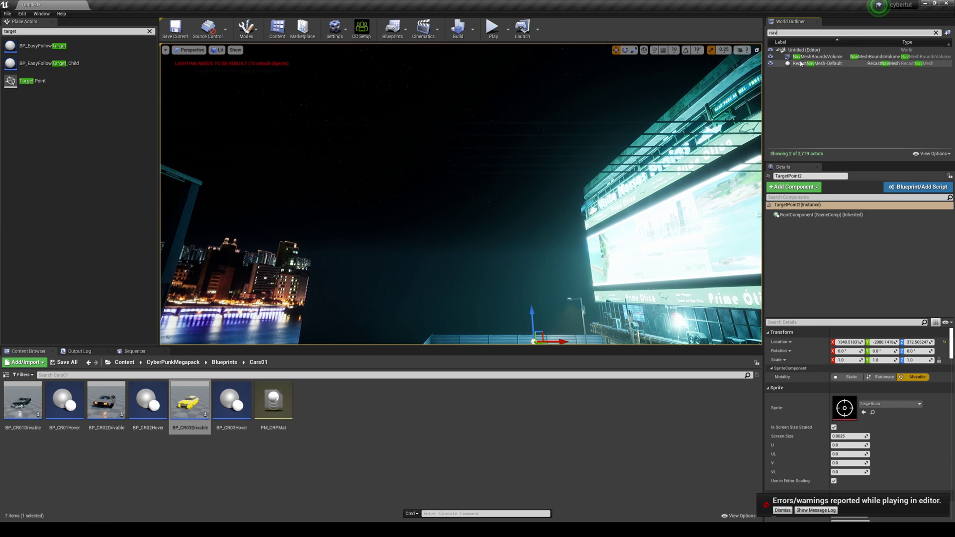
pyautogui.doubleClick(821, 57)
pyautogui.moveTo(590, 302); pyautogui.dragTo(590, 302, button='right')
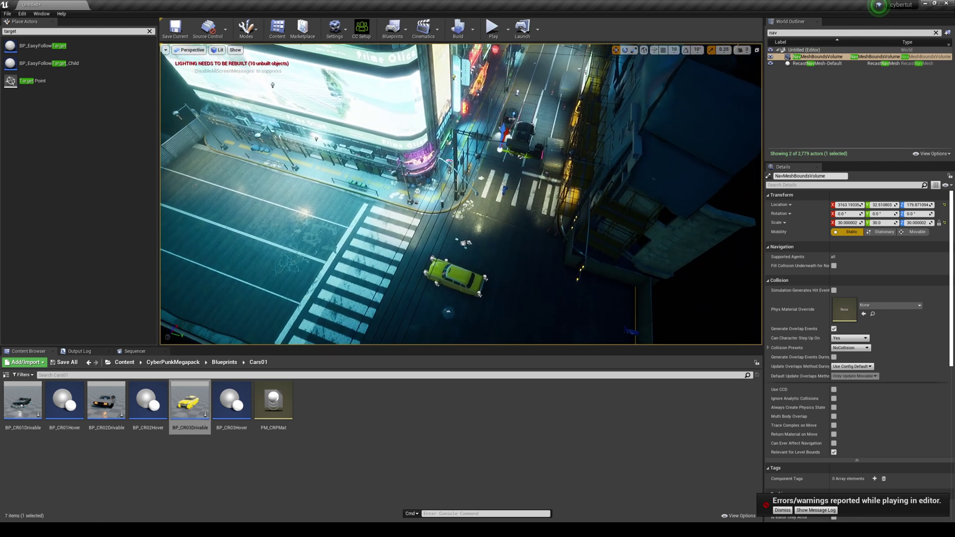
# Step: Clear the Place Actors search, survey the crossroads and select the sidewalk
pyautogui.click(150, 31)
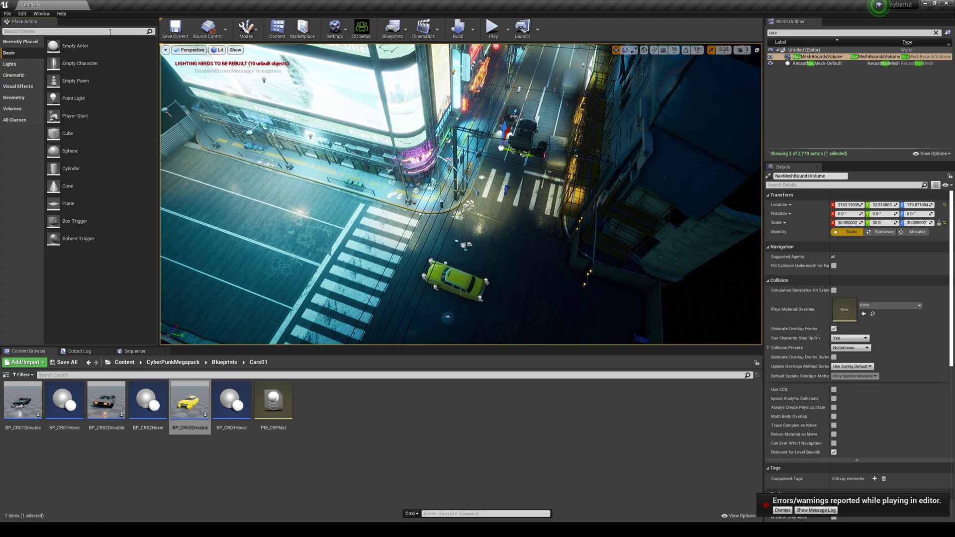
pyautogui.write('nav')
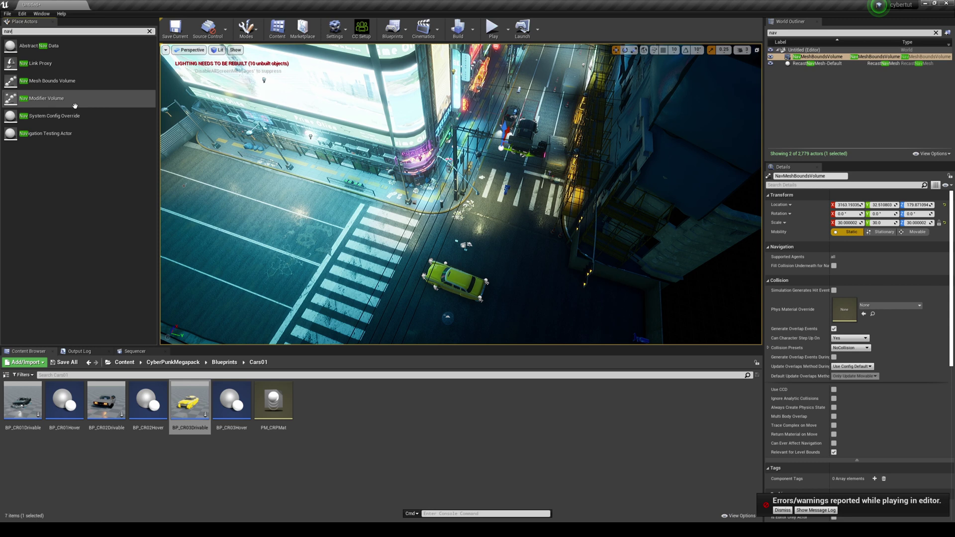
pyautogui.moveTo(448, 195); pyautogui.dragTo(449, 195, button='right')
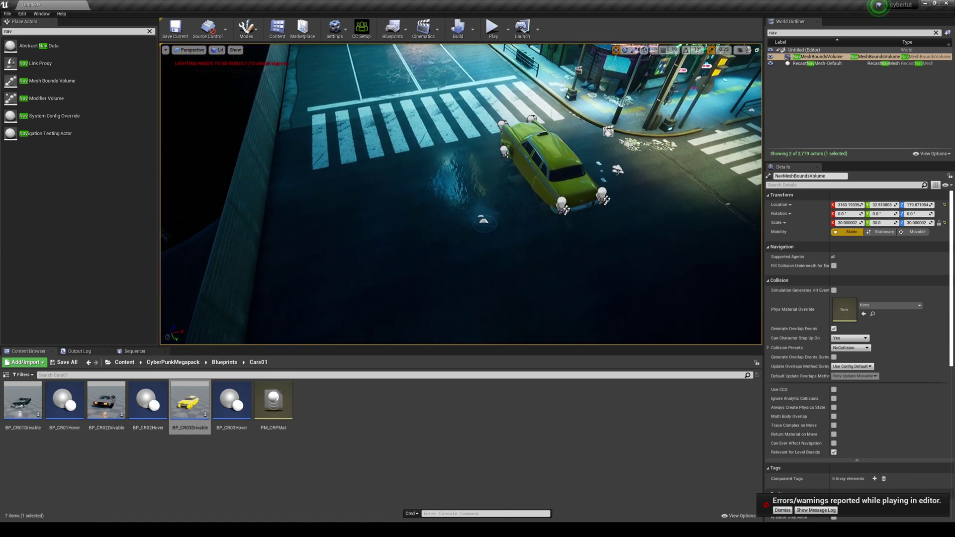
pyautogui.moveTo(530, 250); pyautogui.dragTo(530, 250, button='right')
pyautogui.click(529, 251)
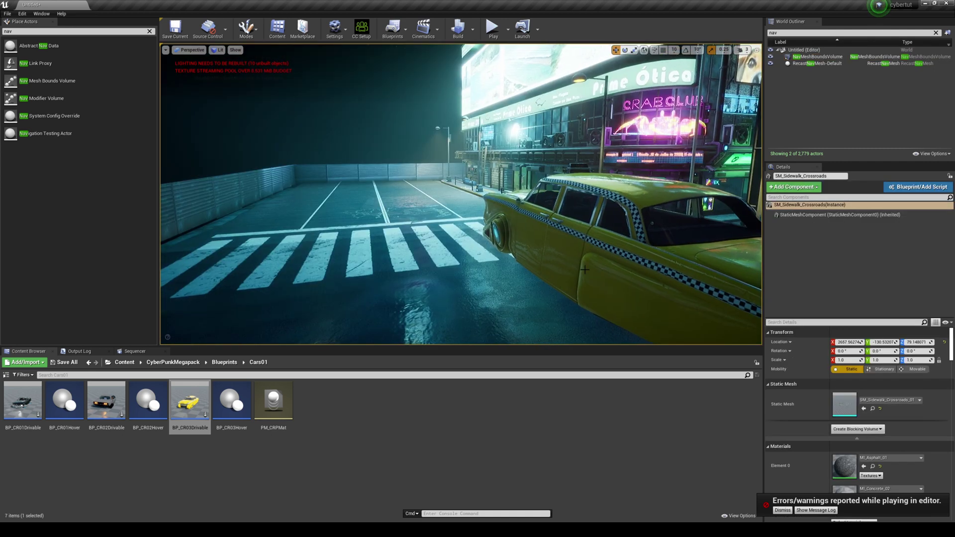
# Step: Open the Level Blueprint and pan its Event Graph to show the Move Component To nodes
pyautogui.moveTo(461, 194); pyautogui.dragTo(462, 195, button='right')
pyautogui.click(393, 30)
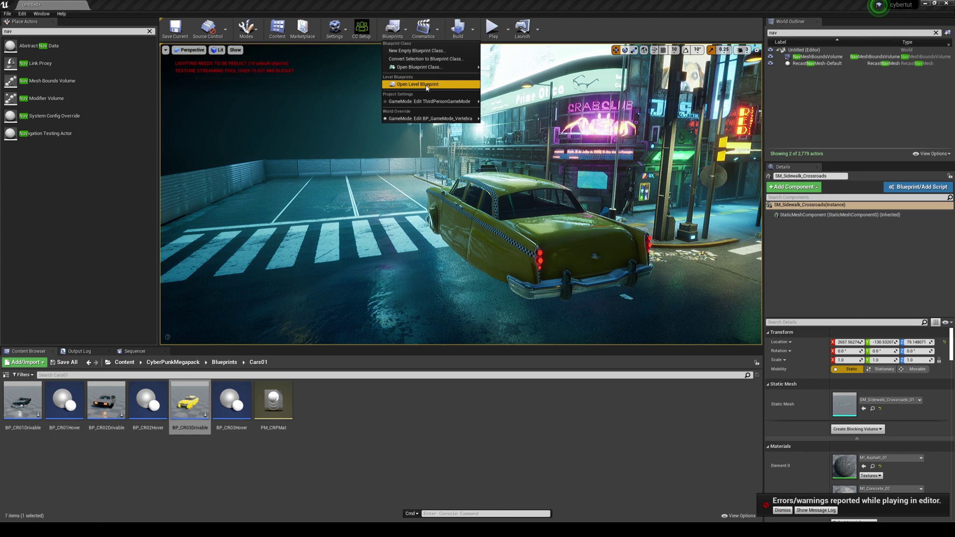
pyautogui.moveTo(431, 118)
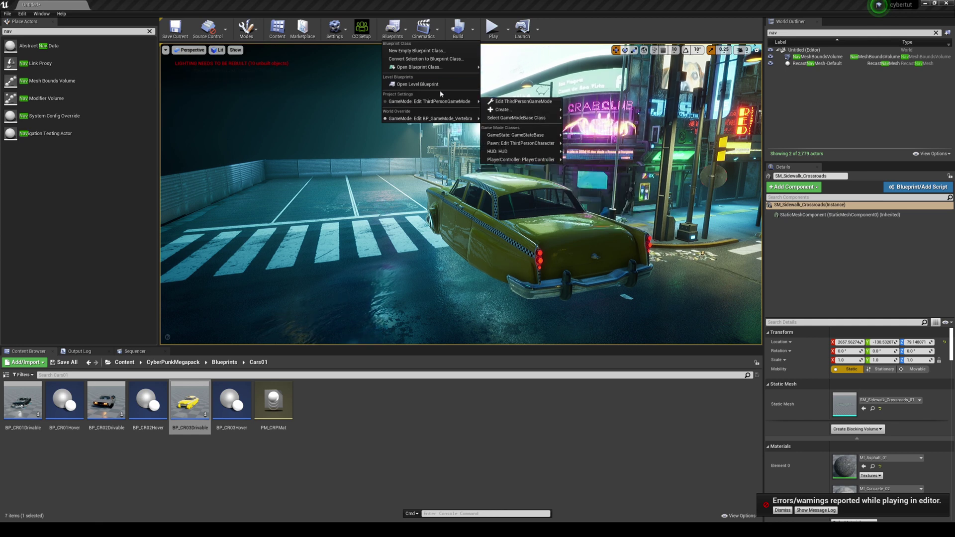
pyautogui.click(419, 84)
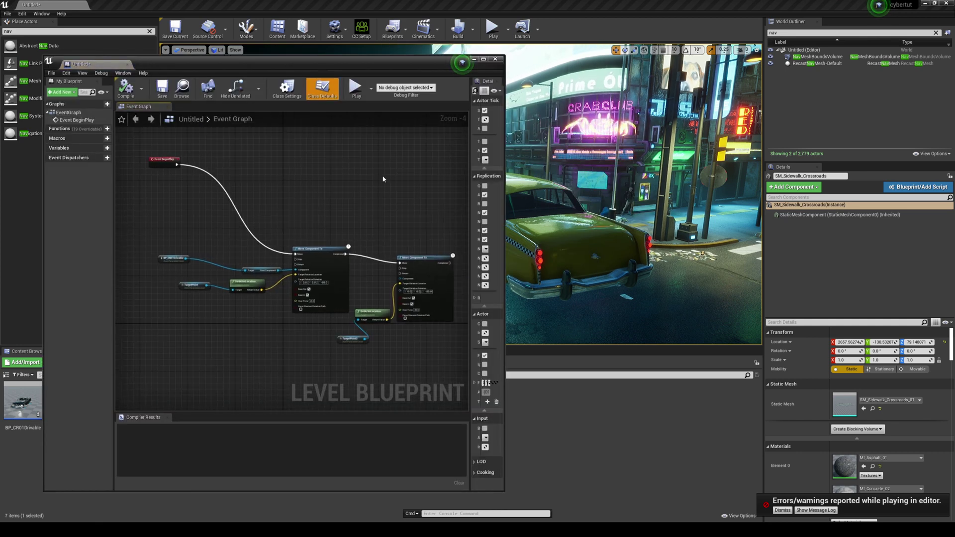
pyautogui.moveTo(376, 174); pyautogui.dragTo(437, 184, button='right')
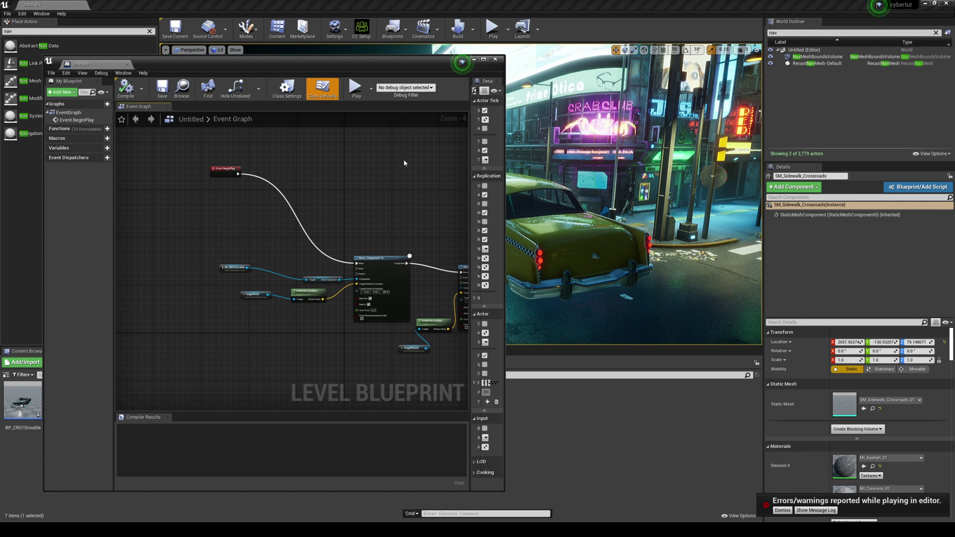
pyautogui.scroll(3, 217, 163)
pyautogui.scroll(-1, 342, 188)
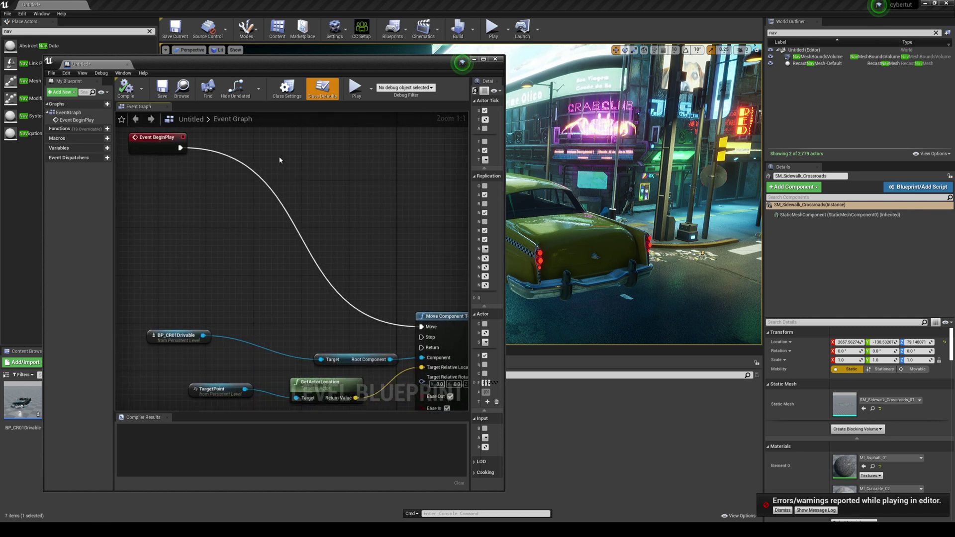
pyautogui.scroll(-1, 342, 193)
pyautogui.scroll(-2, 341, 193)
pyautogui.scroll(-1, 367, 210)
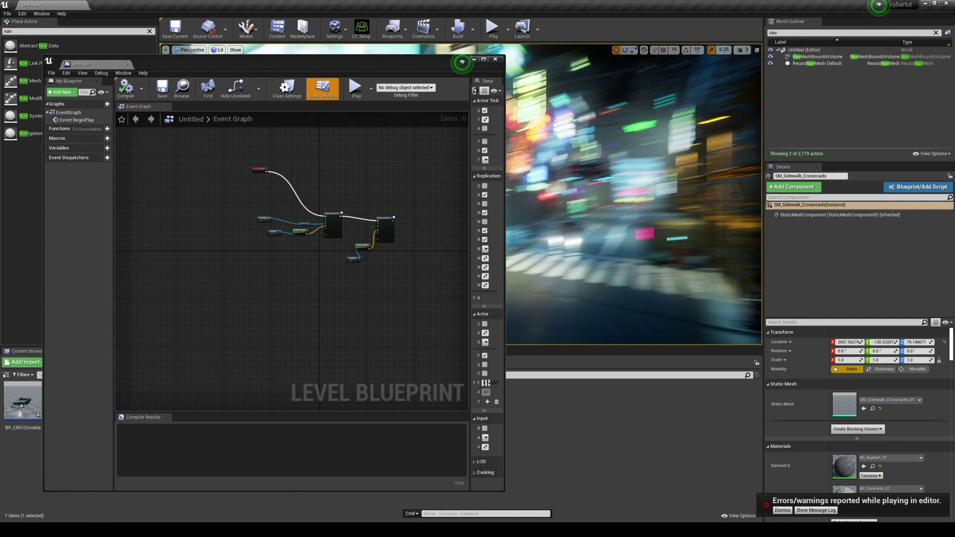
pyautogui.scroll(2, 380, 196)
pyautogui.moveTo(312, 155)
pyautogui.mouseDown(button='right')
pyautogui.moveTo(279, 291)
pyautogui.moveTo(260, 309)
pyautogui.mouseUp(button='right')
pyautogui.scroll(1, 268, 282)
pyautogui.scroll(1, 268, 283)
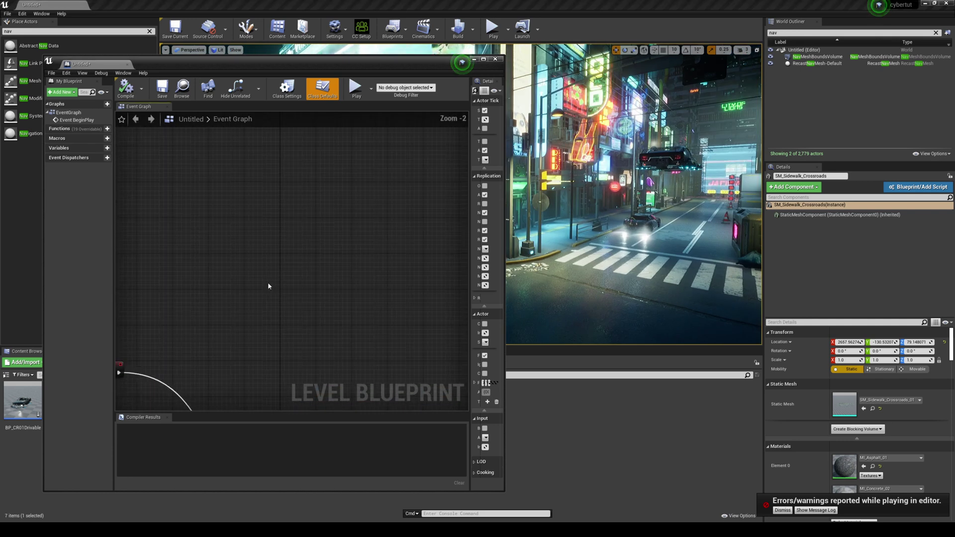
pyautogui.moveTo(363, 65); pyautogui.dragTo(325, 49)
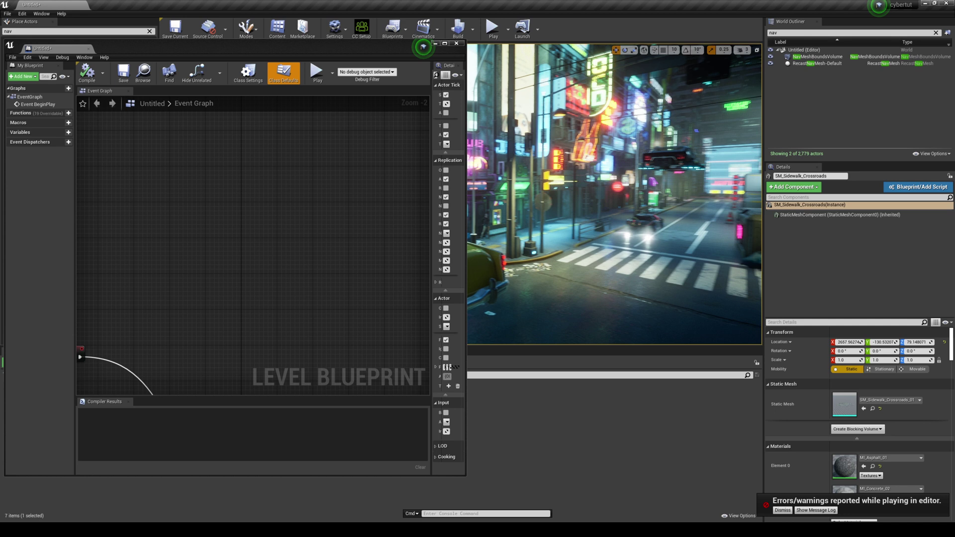
# Step: Add references to the taxi and TargetPoint2 in the level blueprint
pyautogui.click(552, 196)
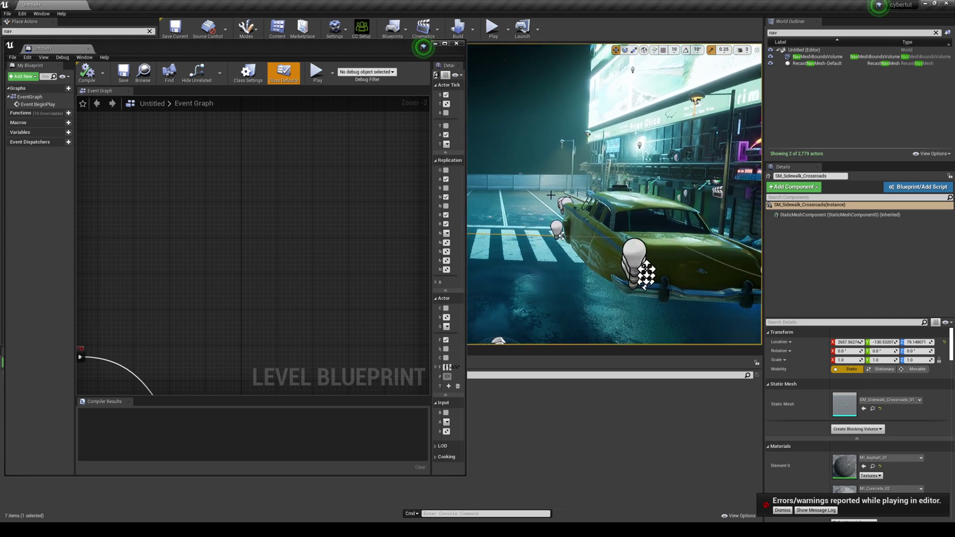
pyautogui.click(590, 217)
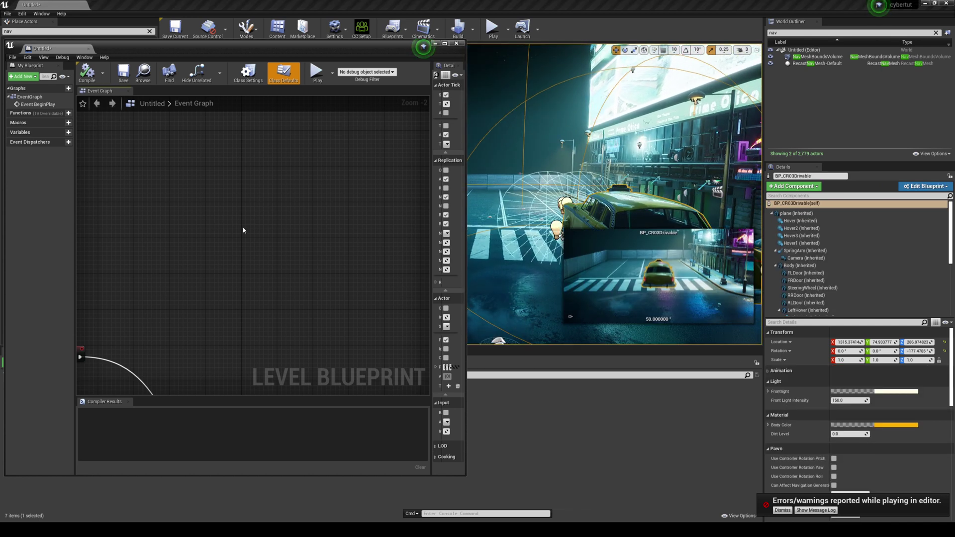
pyautogui.rightClick(244, 229)
pyautogui.click(283, 264)
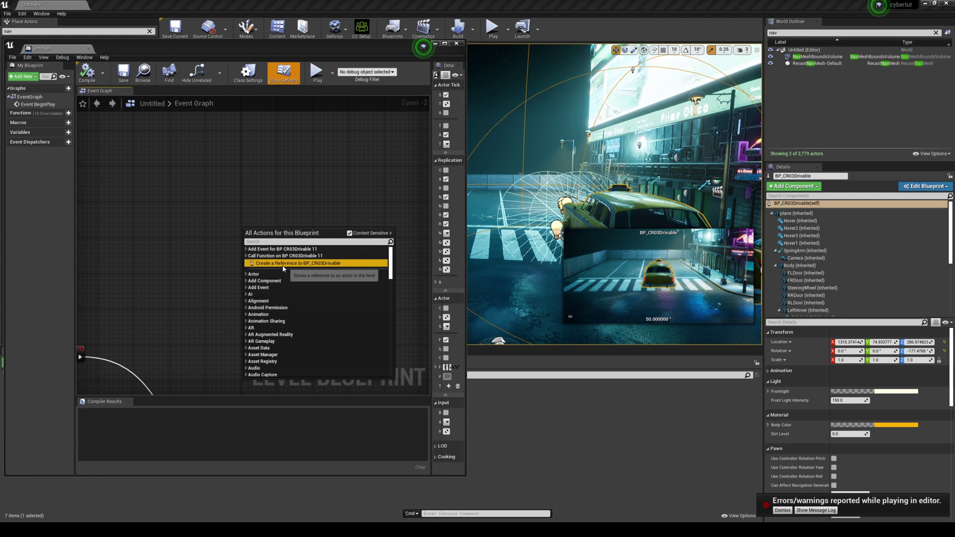
pyautogui.click(518, 162)
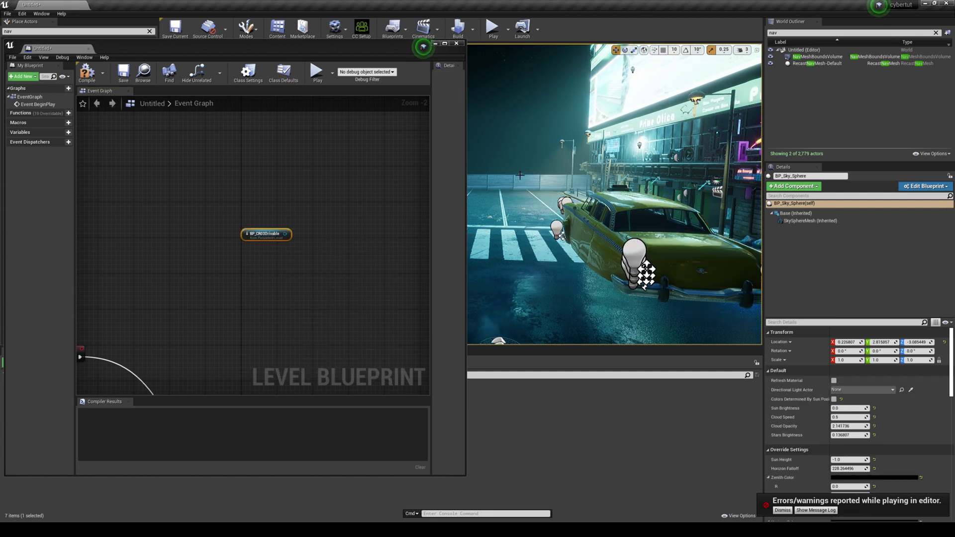
pyautogui.click(520, 175)
pyautogui.rightClick(257, 198)
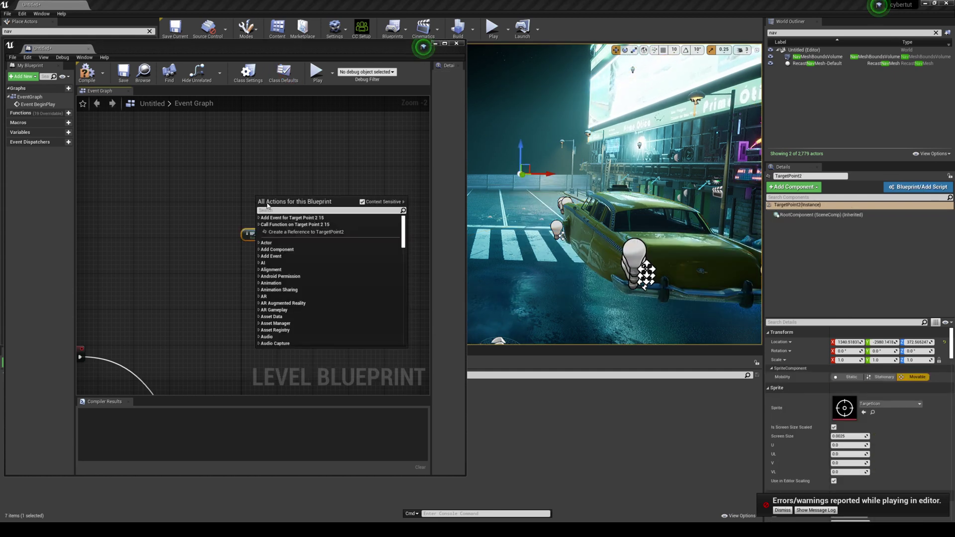
pyautogui.click(298, 231)
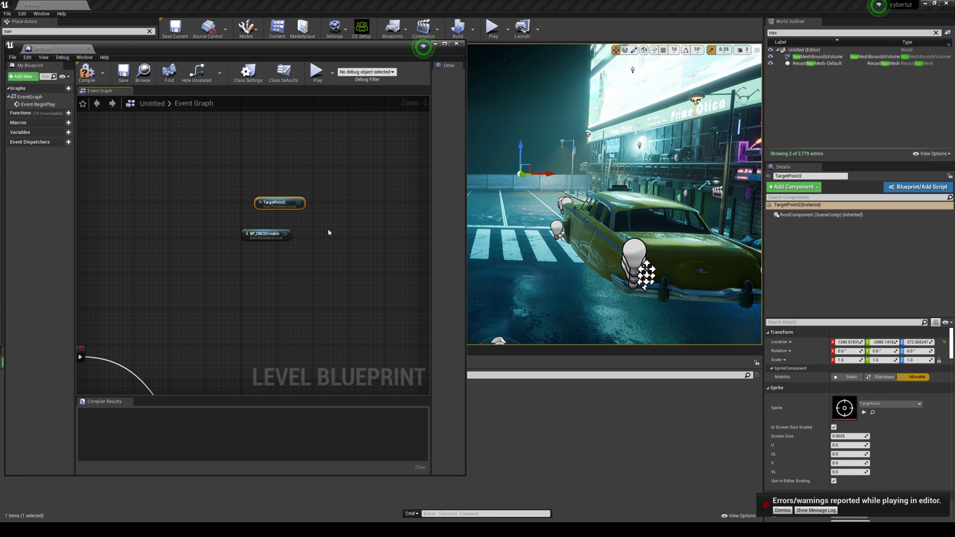
# Step: Add Move Component To, fed TargetPoint2's GetActorLocation as its target location
pyautogui.rightClick(328, 233)
pyautogui.write('move comp')
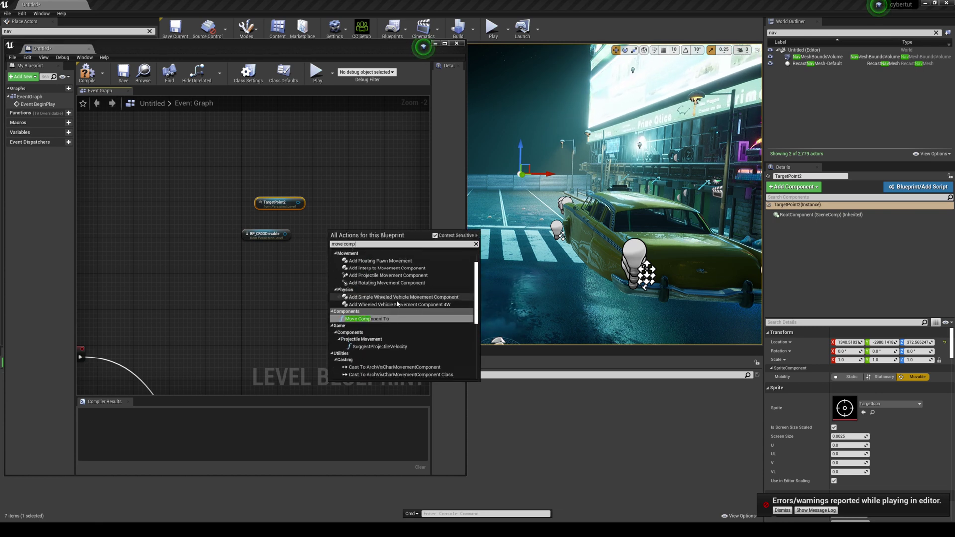
pyautogui.click(377, 318)
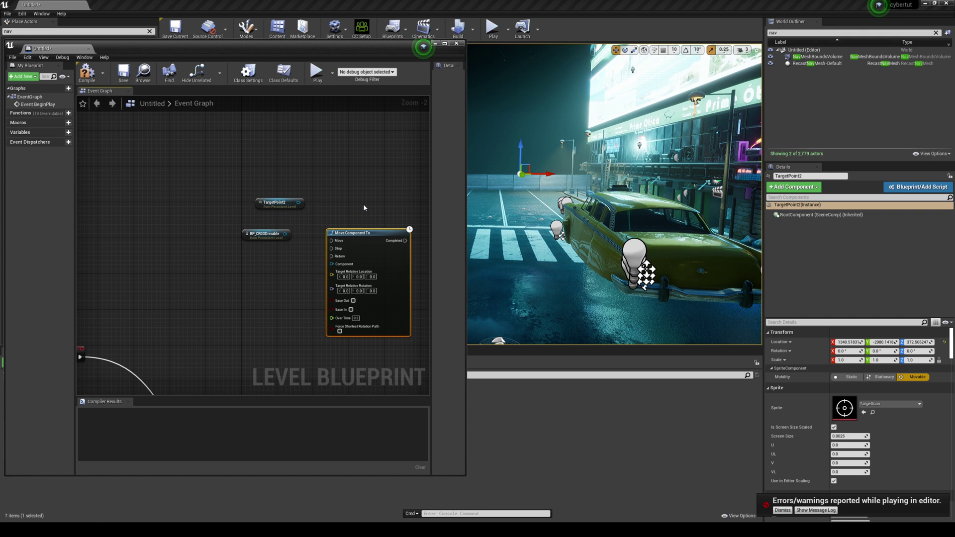
pyautogui.moveTo(380, 197); pyautogui.dragTo(315, 190, button='right')
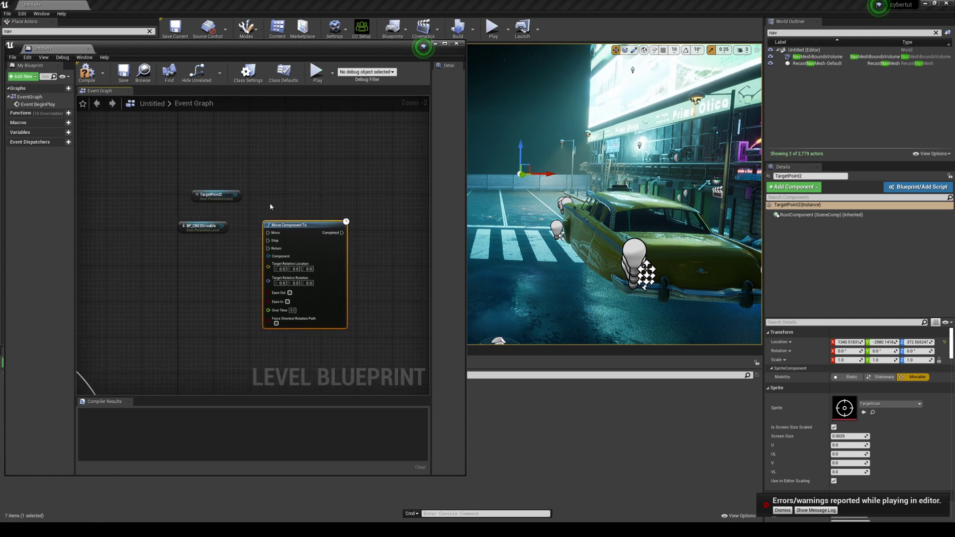
pyautogui.moveTo(205, 225); pyautogui.dragTo(168, 243)
pyautogui.moveTo(210, 197)
pyautogui.mouseDown()
pyautogui.moveTo(165, 286)
pyautogui.moveTo(237, 287)
pyautogui.mouseUp()
pyautogui.write('g')
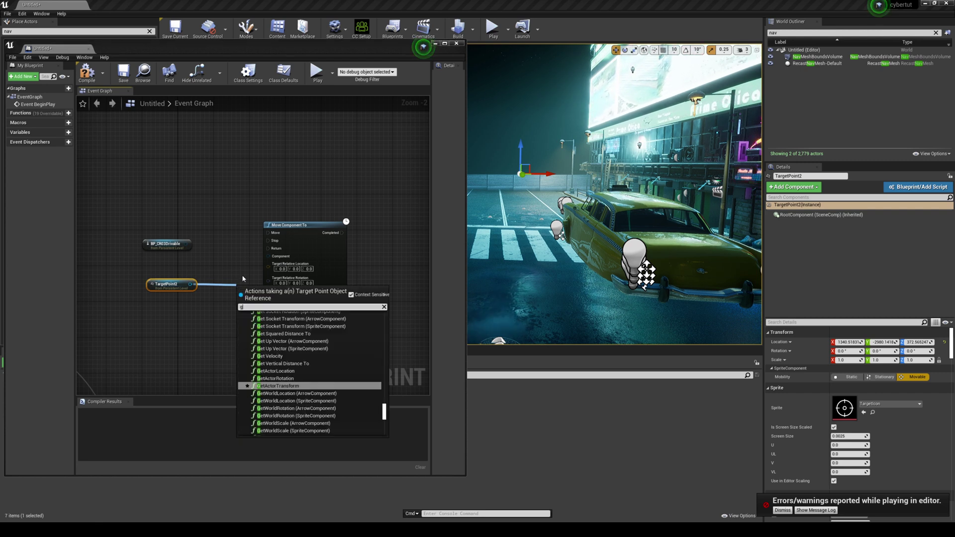
pyautogui.write('et actor loc')
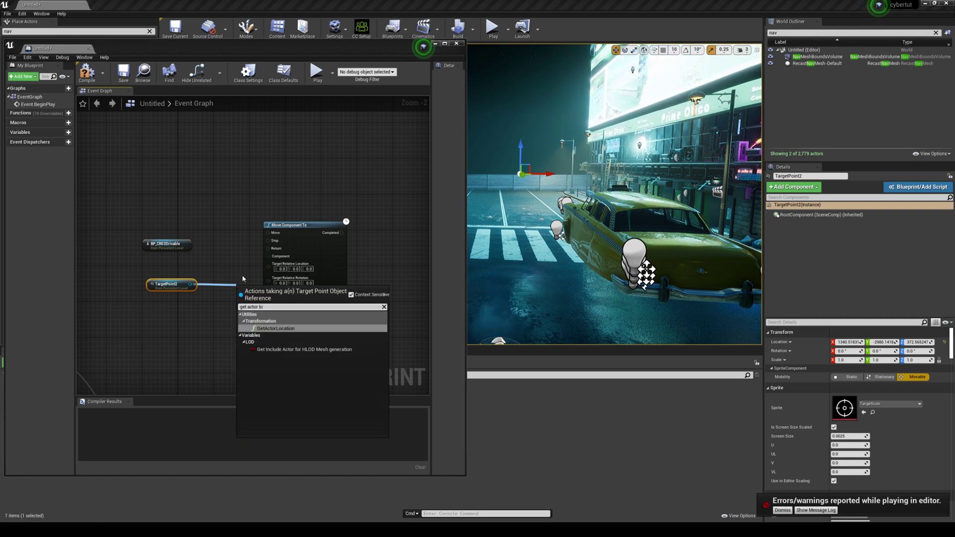
pyautogui.click(276, 325)
pyautogui.moveTo(168, 283); pyautogui.dragTo(136, 283)
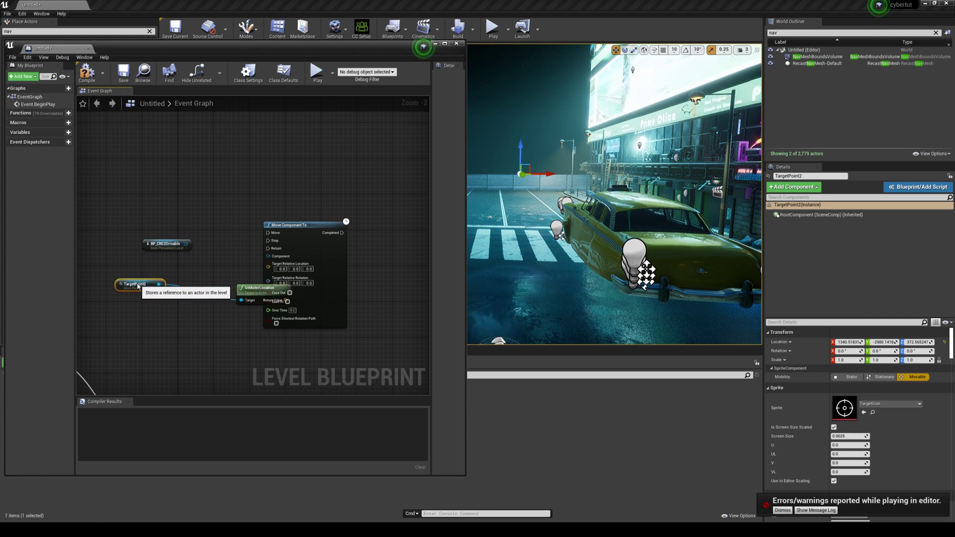
pyautogui.moveTo(255, 288)
pyautogui.mouseDown()
pyautogui.moveTo(200, 288)
pyautogui.moveTo(241, 304)
pyautogui.mouseUp()
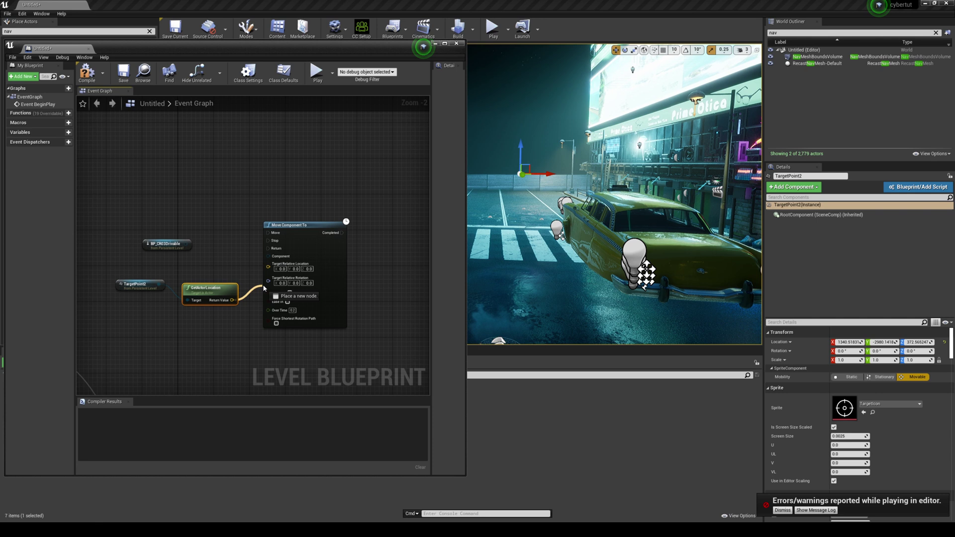
pyautogui.moveTo(276, 269); pyautogui.dragTo(275, 268)
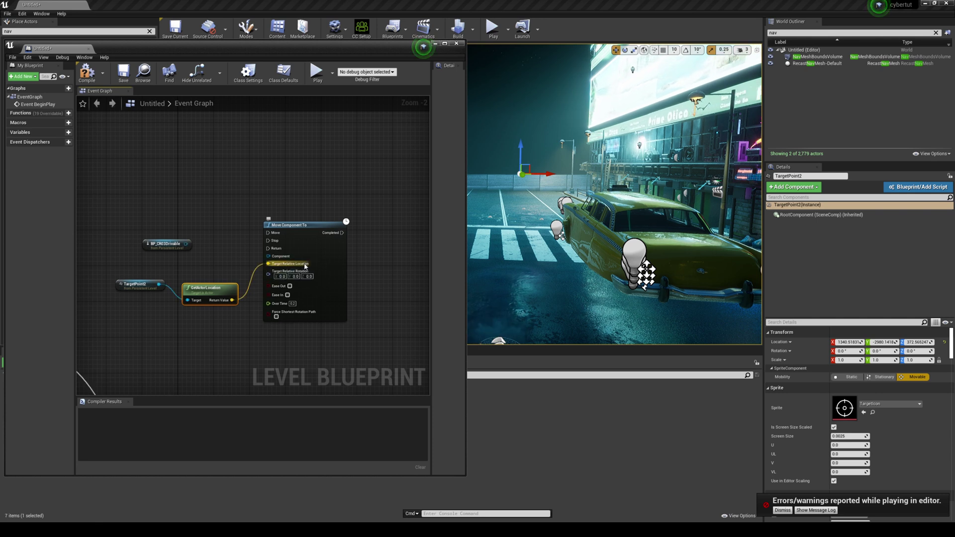
# Step: Connect the taxi's Get Root Component to the move, and enable Ease Out and Ease In
pyautogui.moveTo(186, 243); pyautogui.dragTo(221, 244)
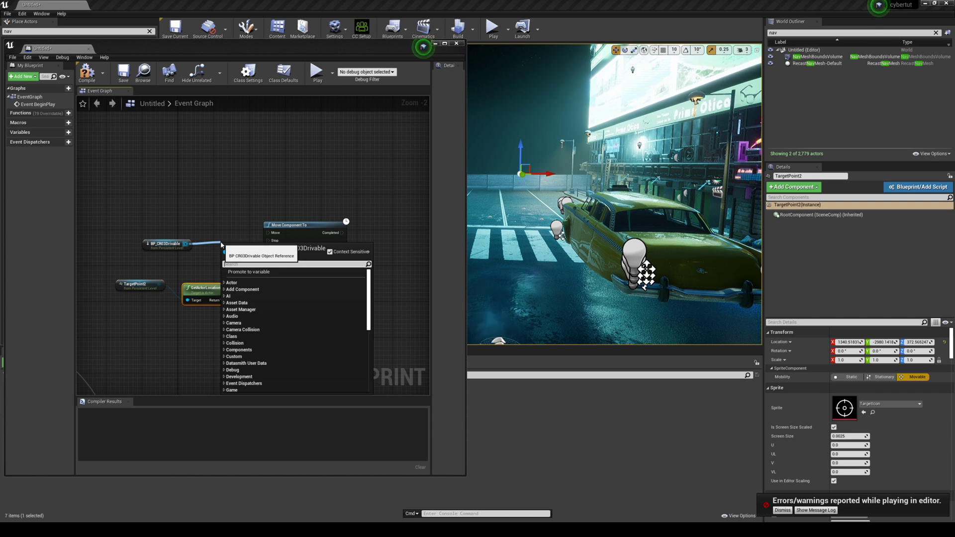
pyautogui.write('root com')
pyautogui.click(197, 215)
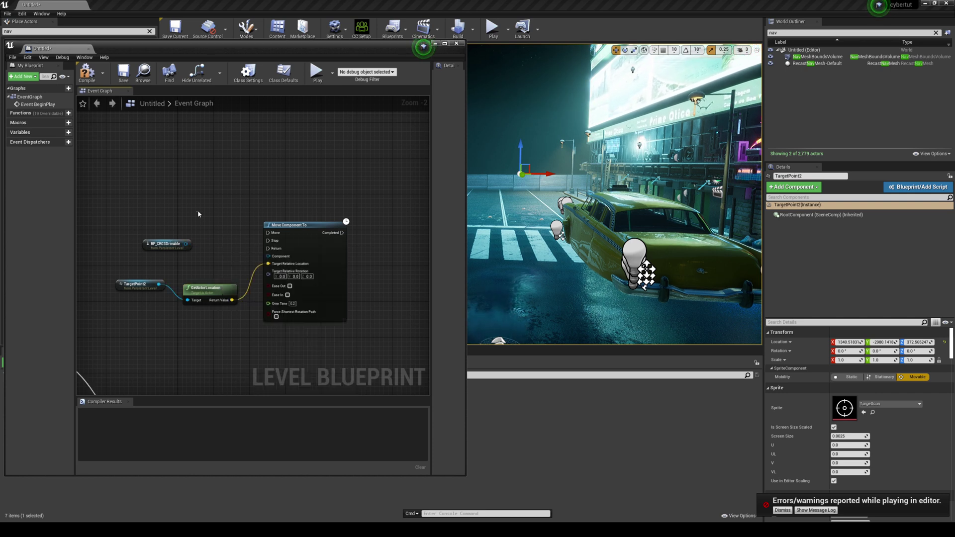
pyautogui.moveTo(186, 244)
pyautogui.mouseDown()
pyautogui.moveTo(281, 258)
pyautogui.moveTo(184, 232)
pyautogui.moveTo(220, 248)
pyautogui.mouseUp()
pyautogui.press('Escape')
pyautogui.write('root')
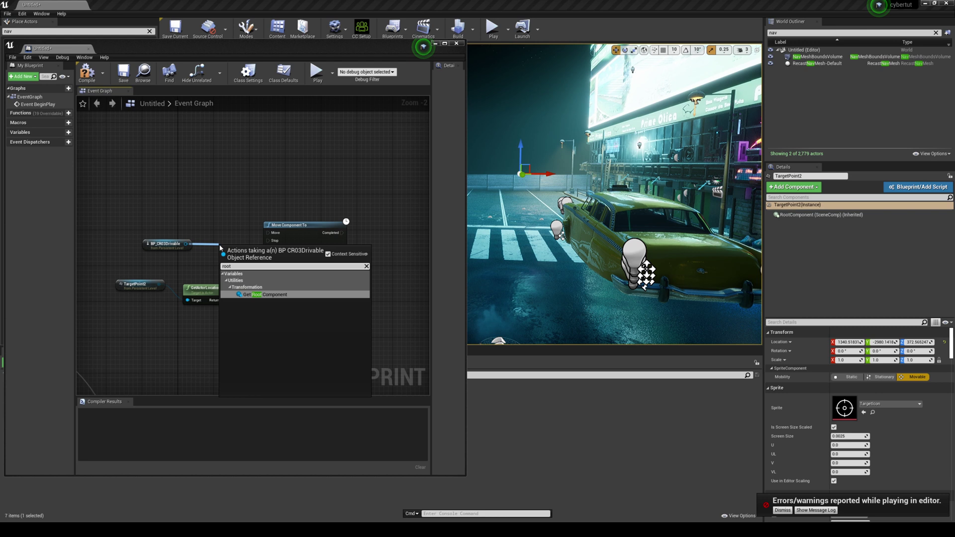
pyautogui.click(272, 295)
pyautogui.moveTo(276, 253)
pyautogui.mouseDown()
pyautogui.moveTo(249, 231)
pyautogui.moveTo(323, 234)
pyautogui.mouseUp()
pyautogui.moveTo(225, 227); pyautogui.dragTo(237, 258)
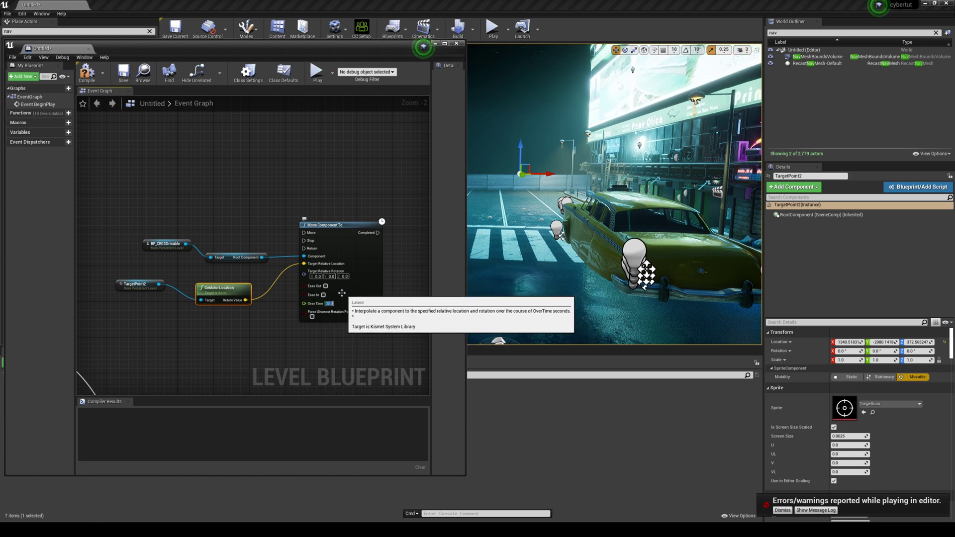
pyautogui.click(325, 286)
pyautogui.click(324, 295)
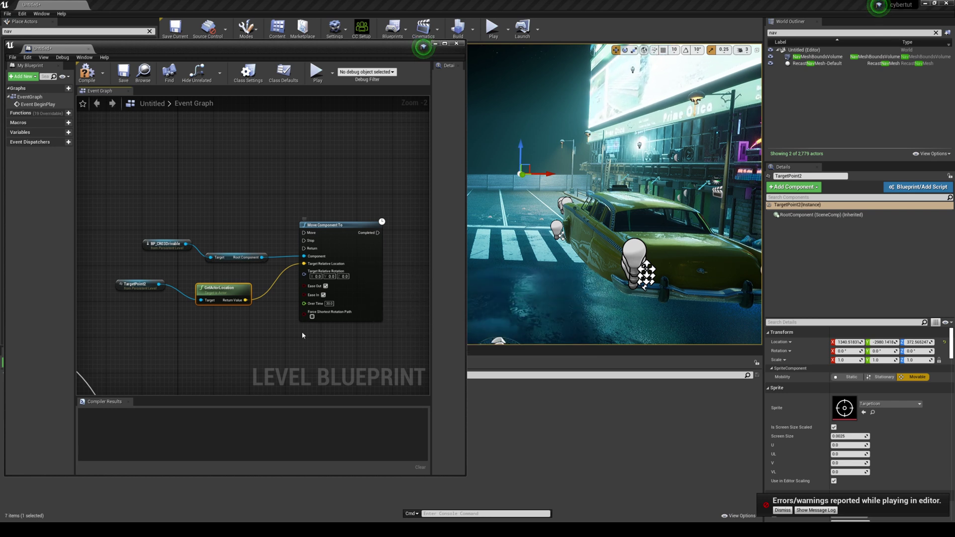
# Step: Wire an N key Pressed event into Move Component To, then compile and save
pyautogui.moveTo(302, 331)
pyautogui.mouseDown(button='right')
pyautogui.moveTo(338, 311)
pyautogui.moveTo(324, 322)
pyautogui.mouseUp(button='right')
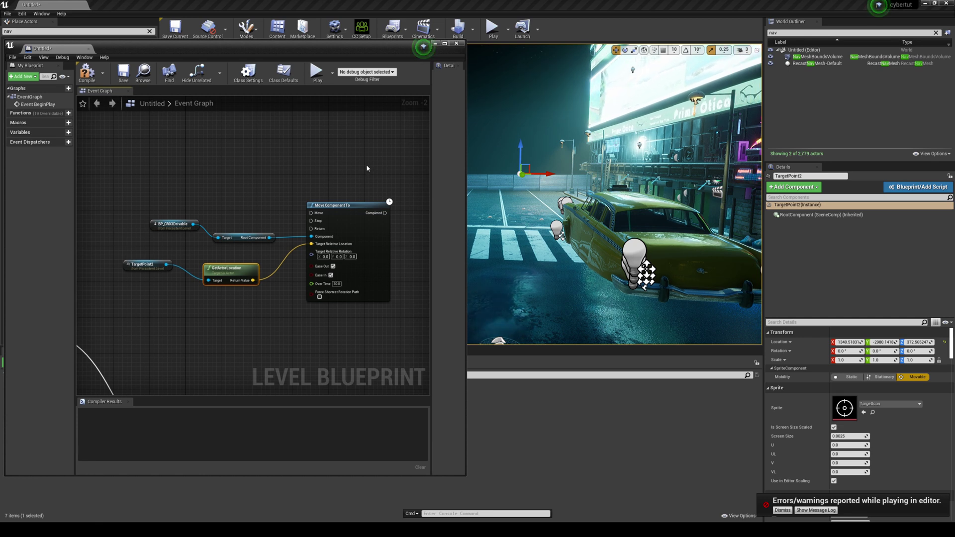
pyautogui.rightClick(212, 167)
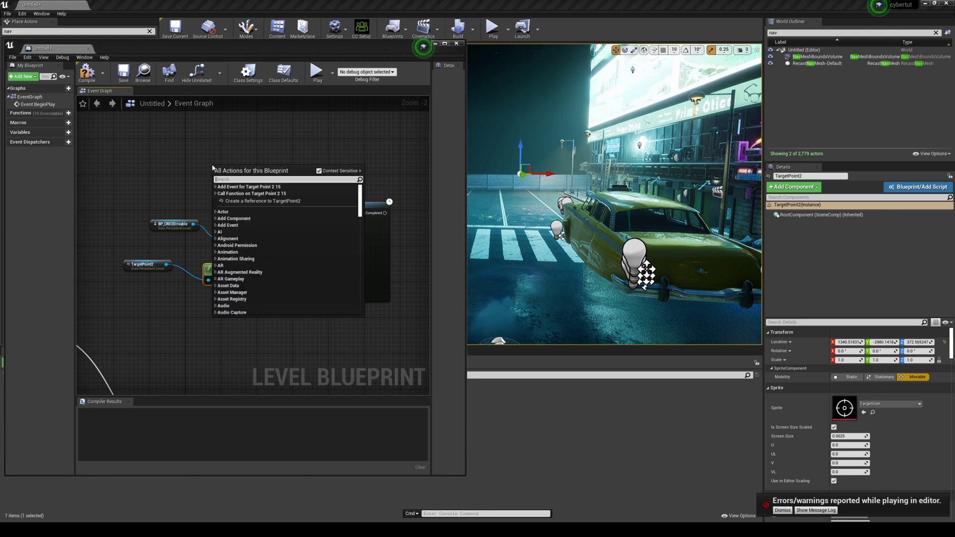
pyautogui.write('n key')
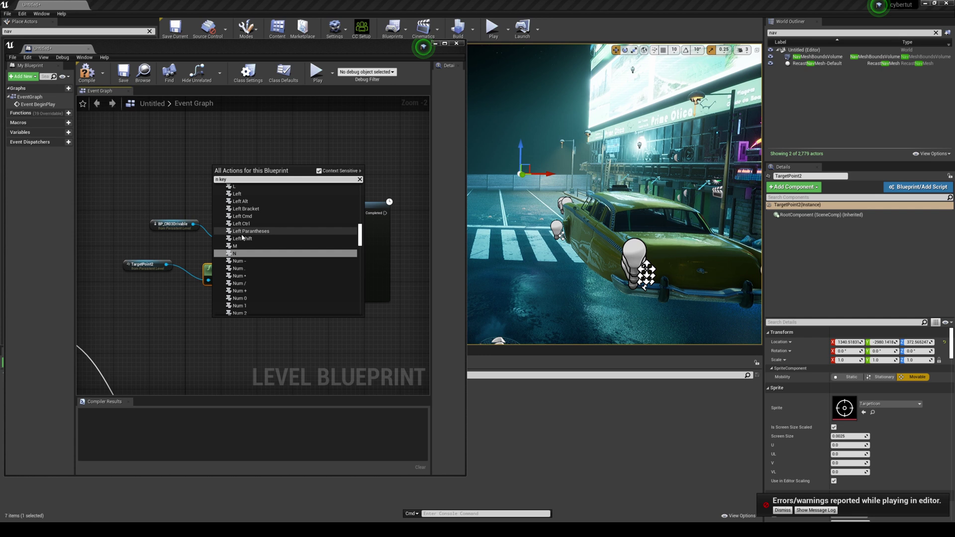
pyautogui.click(253, 253)
pyautogui.moveTo(234, 178); pyautogui.dragTo(246, 184)
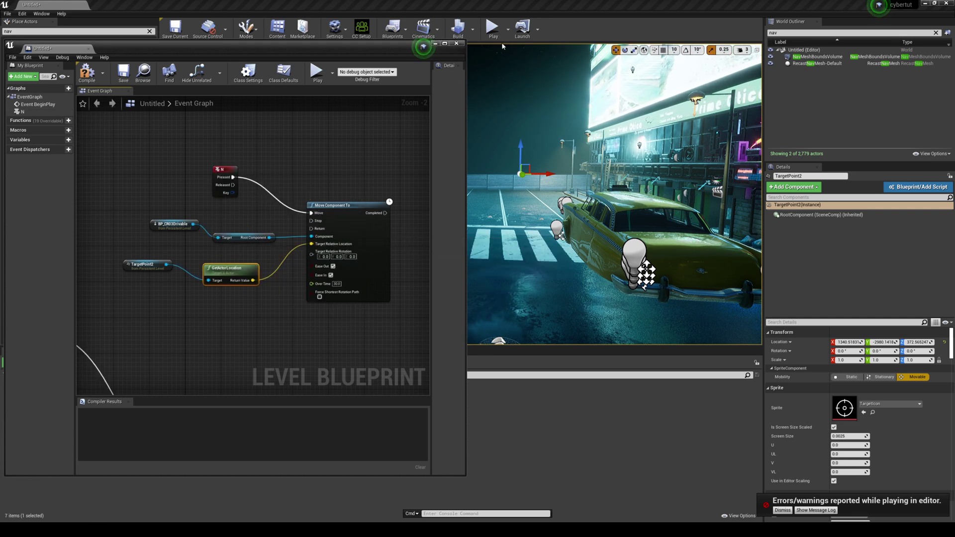
pyautogui.click(128, 78)
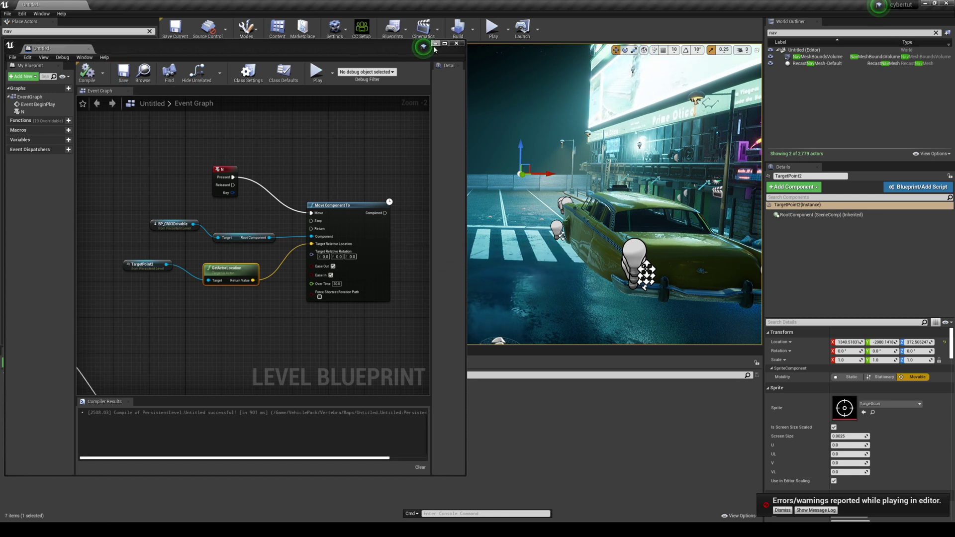
# Step: Play-test the taxi move, delete the N key event node, then run and stop a simulation
pyautogui.click(478, 47)
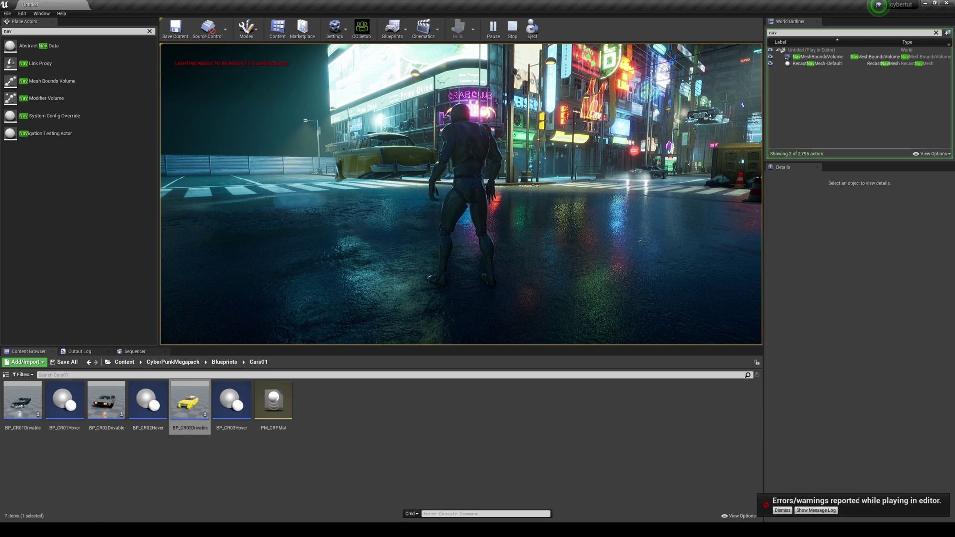
pyautogui.press('Escape')
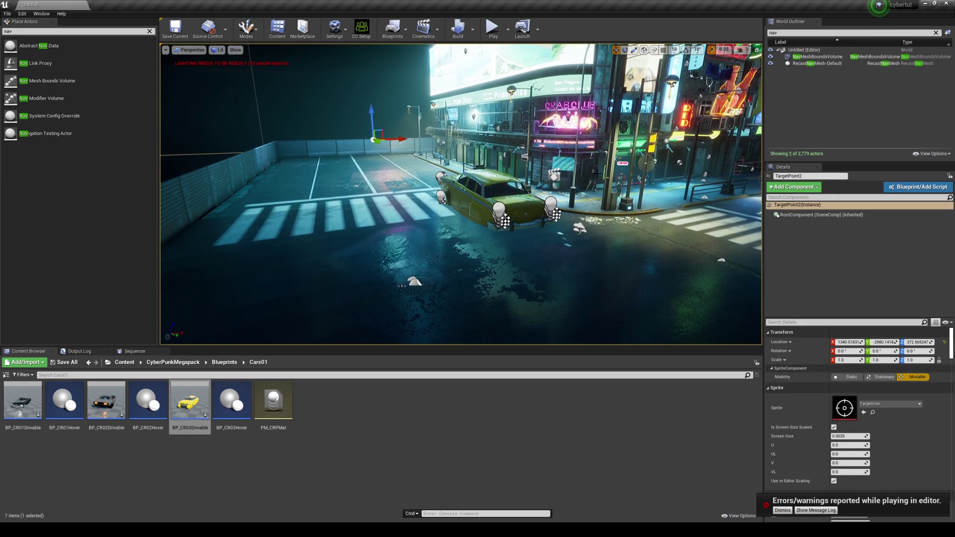
pyautogui.click(393, 30)
pyautogui.click(419, 85)
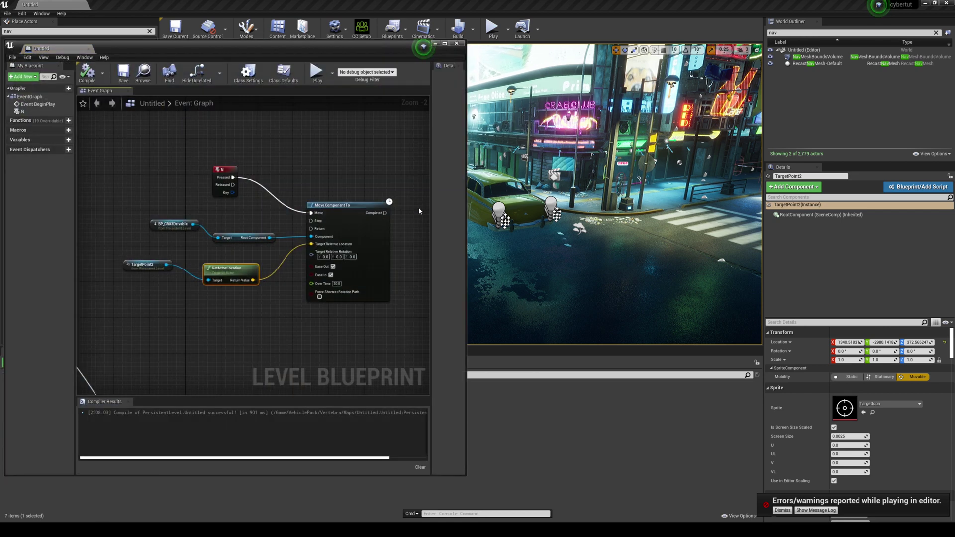
pyautogui.click(218, 181)
pyautogui.press('Delete')
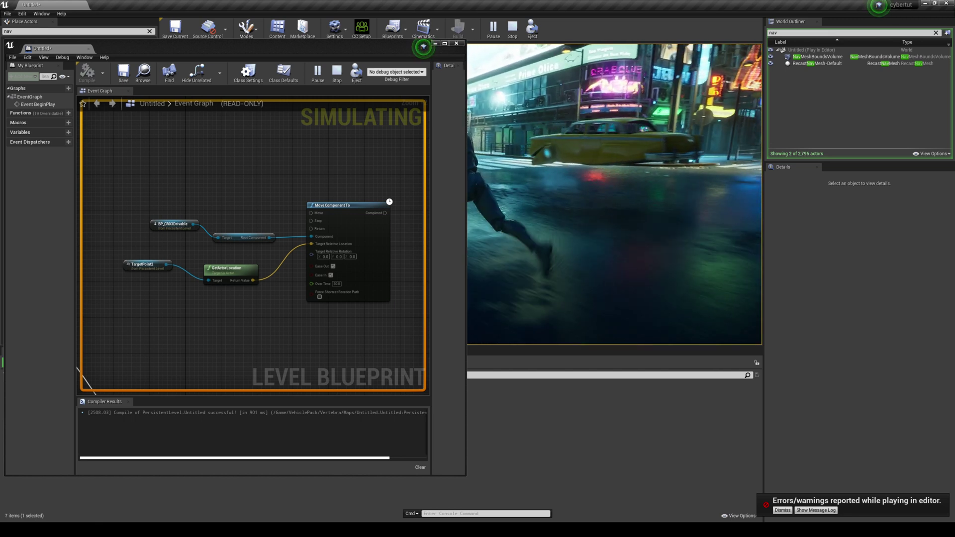
pyautogui.press('Escape')
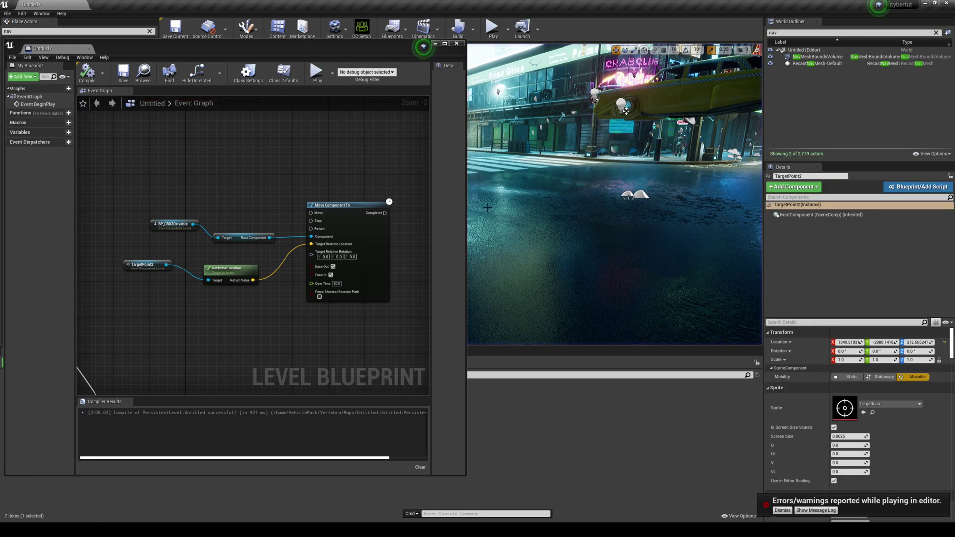
# Step: Add a Sequence node next to Event BeginPlay in the Event Graph
pyautogui.moveTo(573, 191); pyautogui.dragTo(574, 191, button='right')
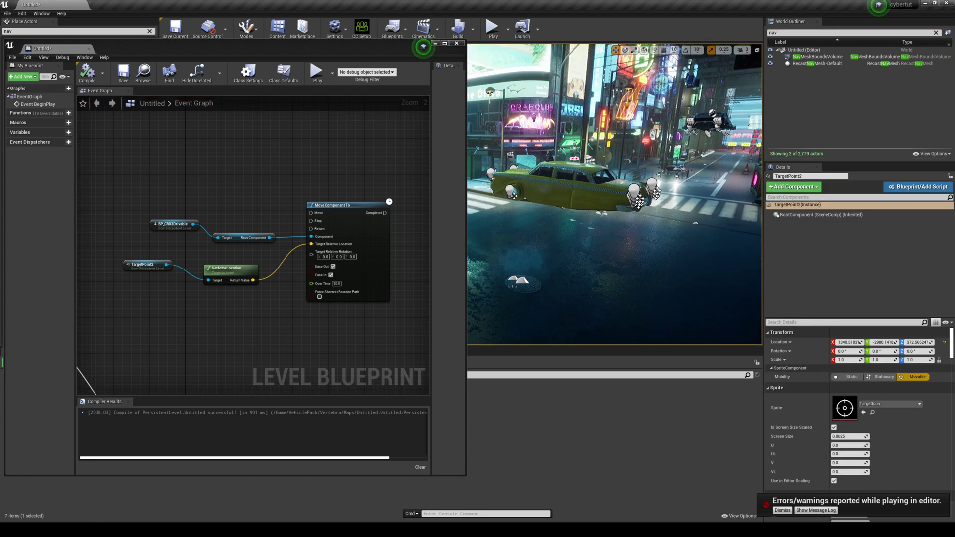
pyautogui.scroll(-3, 224, 210)
pyautogui.moveTo(223, 209); pyautogui.dragTo(281, 254, button='right')
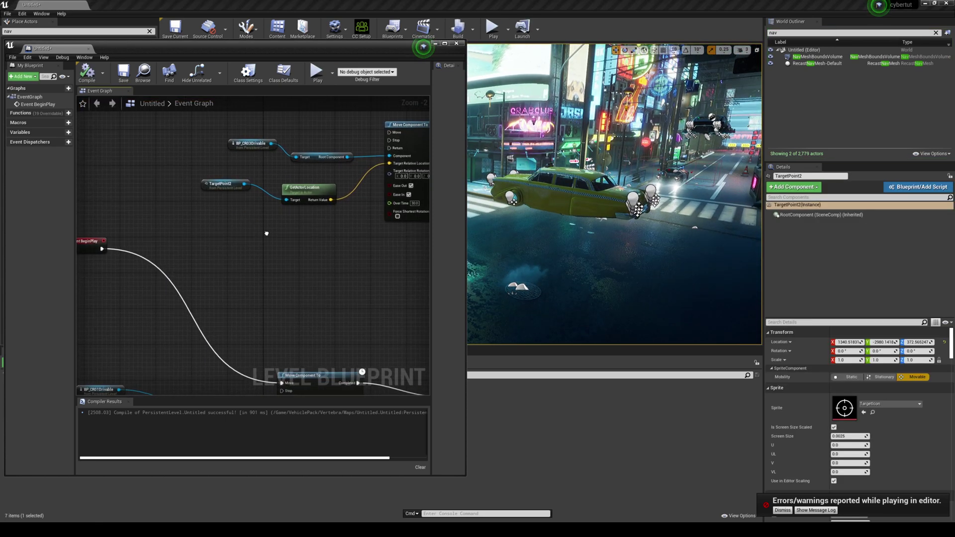
pyautogui.scroll(-1, 281, 254)
pyautogui.scroll(-1, 280, 253)
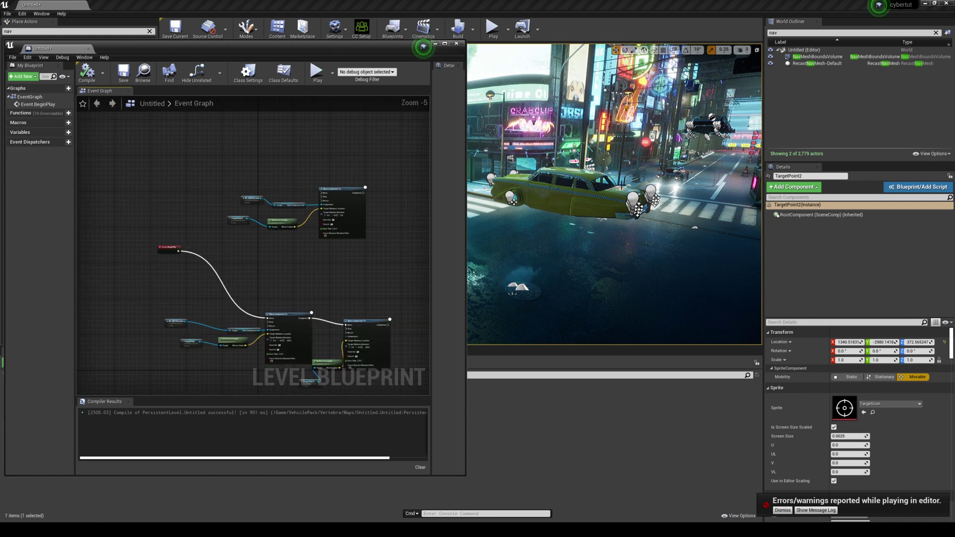
pyautogui.scroll(5, 192, 255)
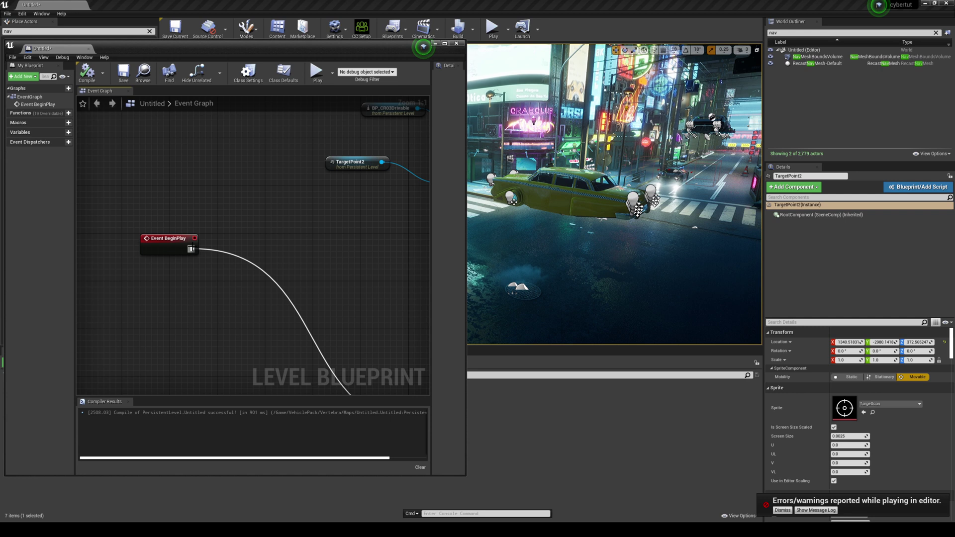
pyautogui.rightClick(259, 213)
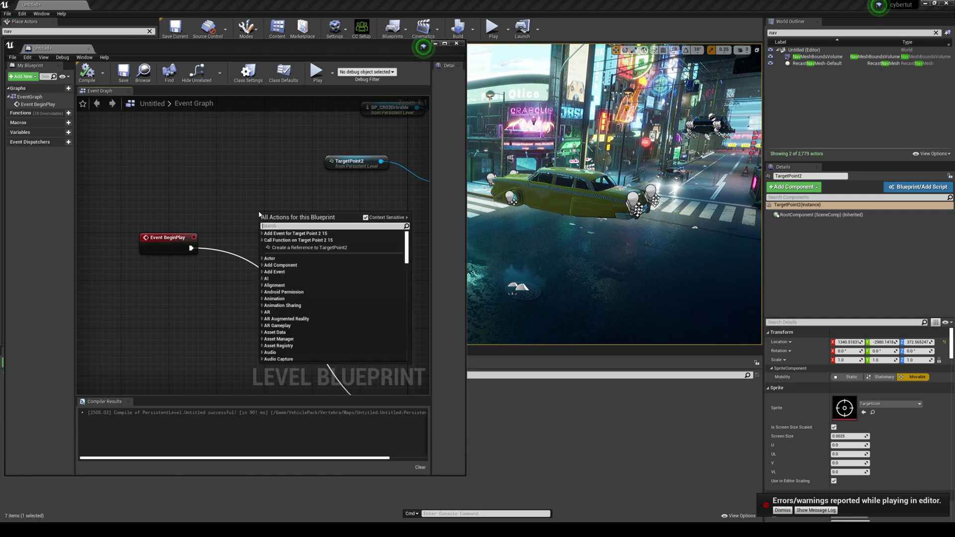
pyautogui.write('sequence')
pyautogui.press('Return')
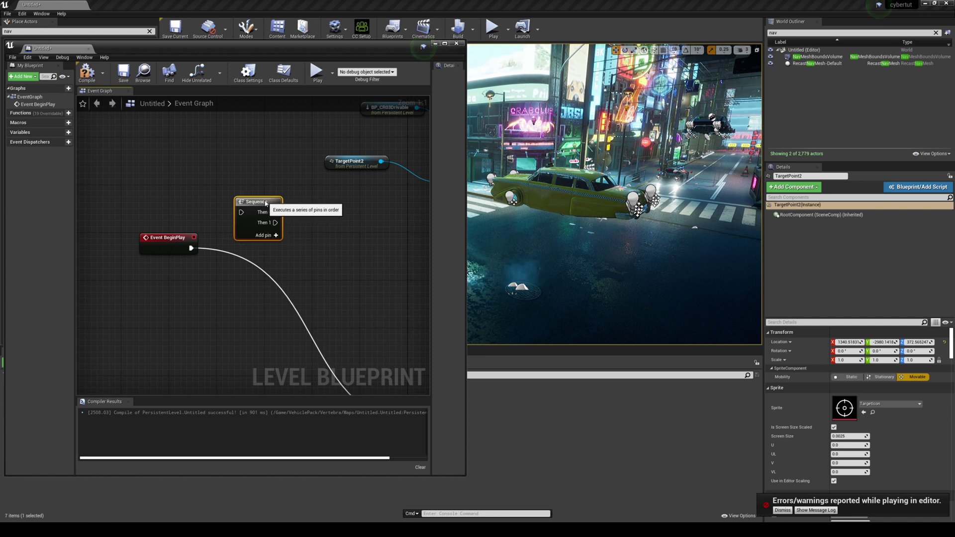
pyautogui.moveTo(265, 203); pyautogui.dragTo(278, 197)
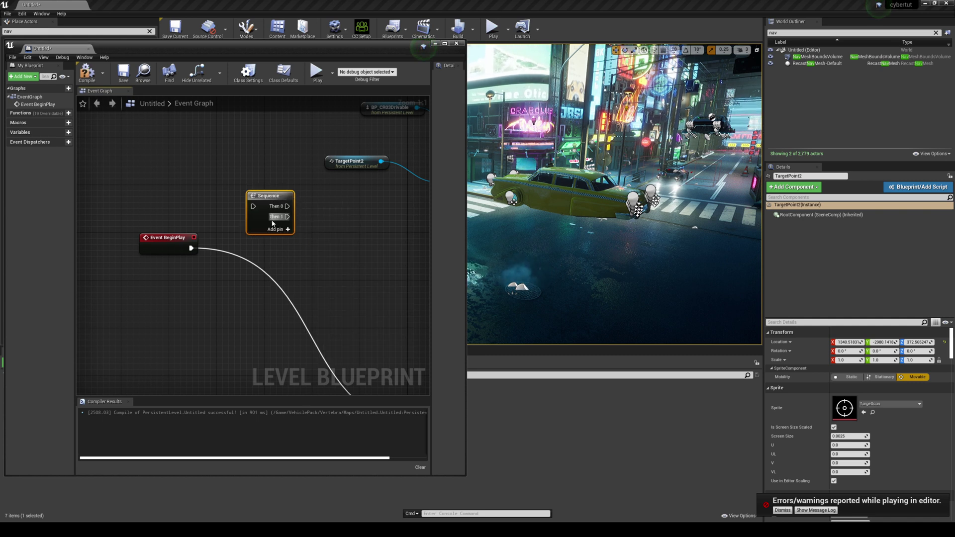
pyautogui.click(208, 261)
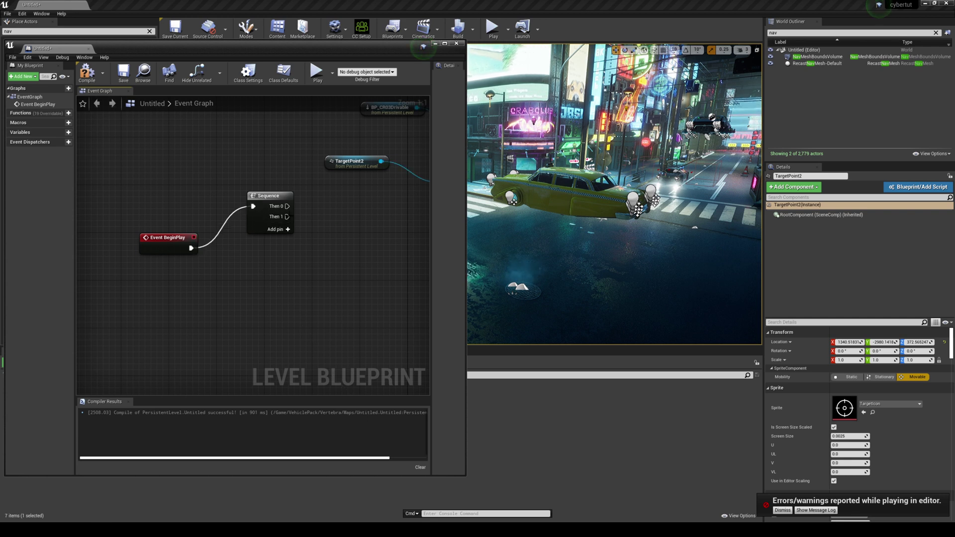
pyautogui.scroll(1, 345, 266)
pyautogui.scroll(-1, 358, 273)
pyautogui.scroll(-2, 285, 244)
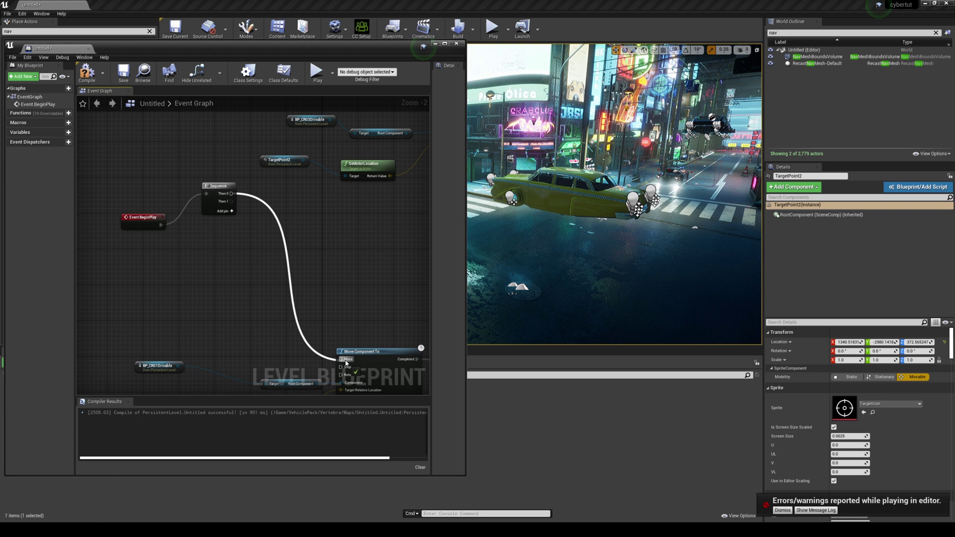
# Step: Connect Then 0 and Then 1 to the two Move Component To nodes, tidying the TargetPoint3 nodes
pyautogui.moveTo(226, 194); pyautogui.dragTo(340, 359)
pyautogui.moveTo(368, 324)
pyautogui.mouseDown(button='right')
pyautogui.moveTo(295, 230)
pyautogui.moveTo(353, 388)
pyautogui.moveTo(347, 382)
pyautogui.mouseUp(button='right')
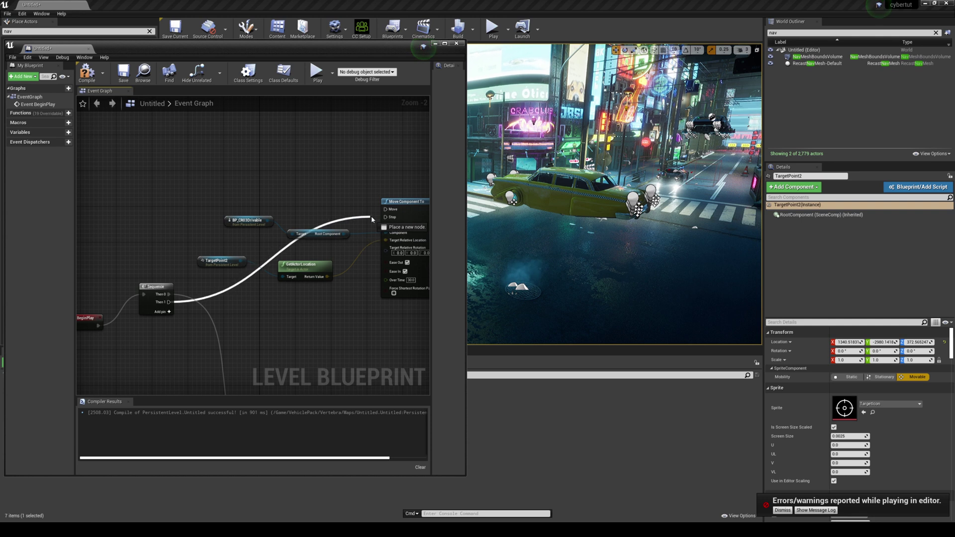
pyautogui.moveTo(249, 285); pyautogui.dragTo(387, 210)
pyautogui.scroll(-2, 298, 171)
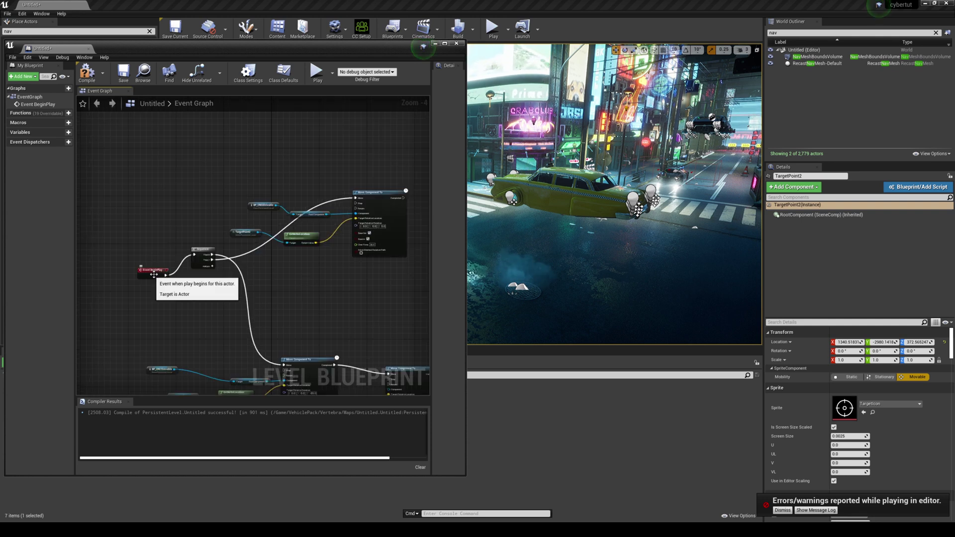
pyautogui.moveTo(362, 286); pyautogui.dragTo(343, 183, button='right')
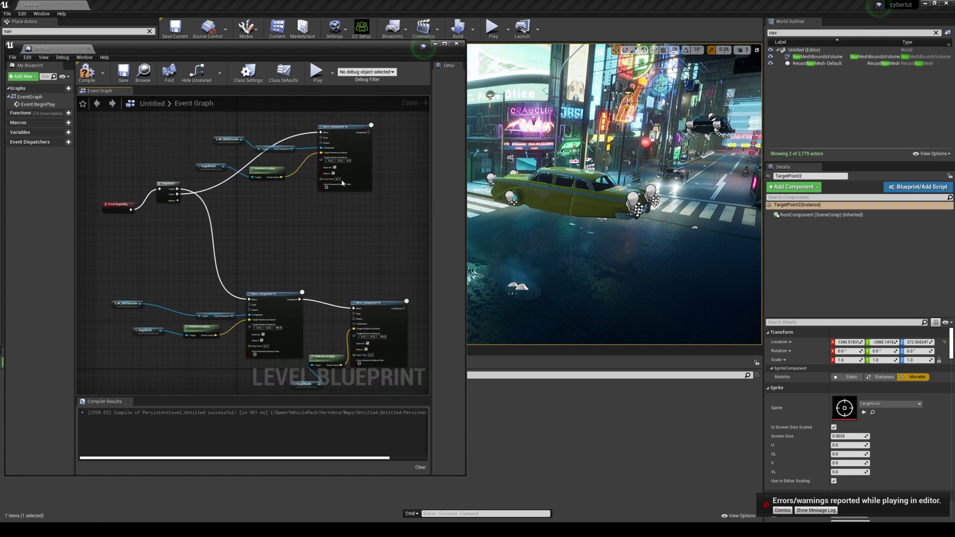
pyautogui.scroll(5, 359, 281)
pyautogui.moveTo(359, 282); pyautogui.dragTo(358, 217, button='right')
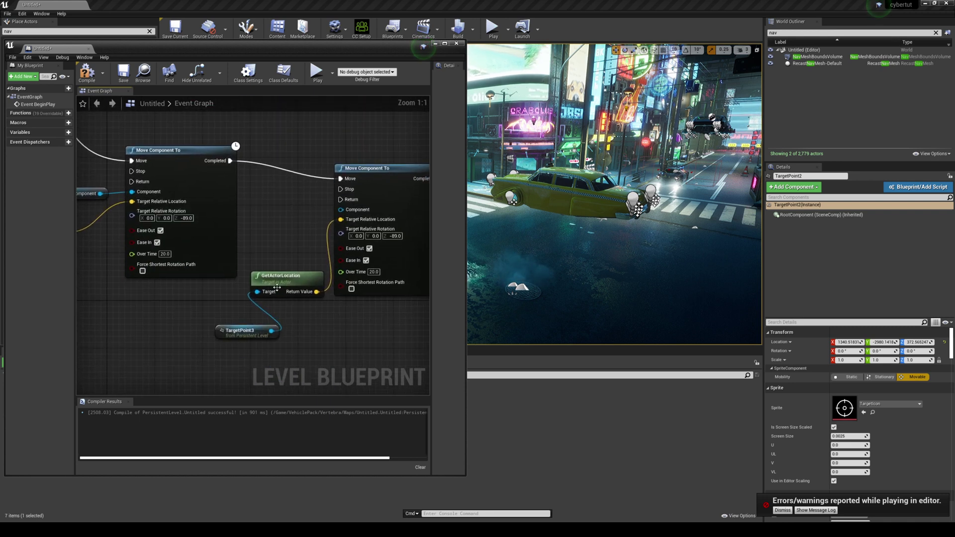
pyautogui.moveTo(238, 338); pyautogui.dragTo(197, 344)
pyautogui.moveTo(283, 276); pyautogui.dragTo(260, 270)
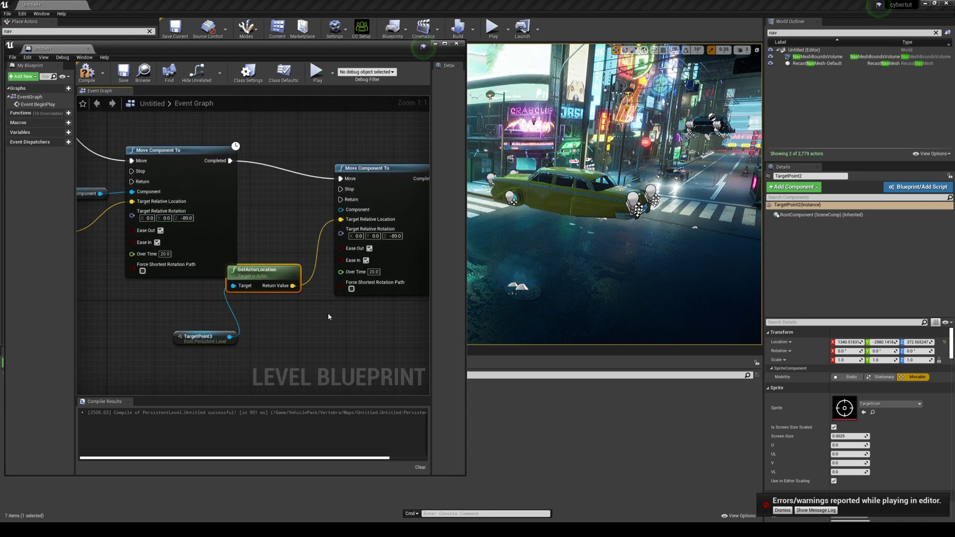
pyautogui.scroll(-3, 332, 318)
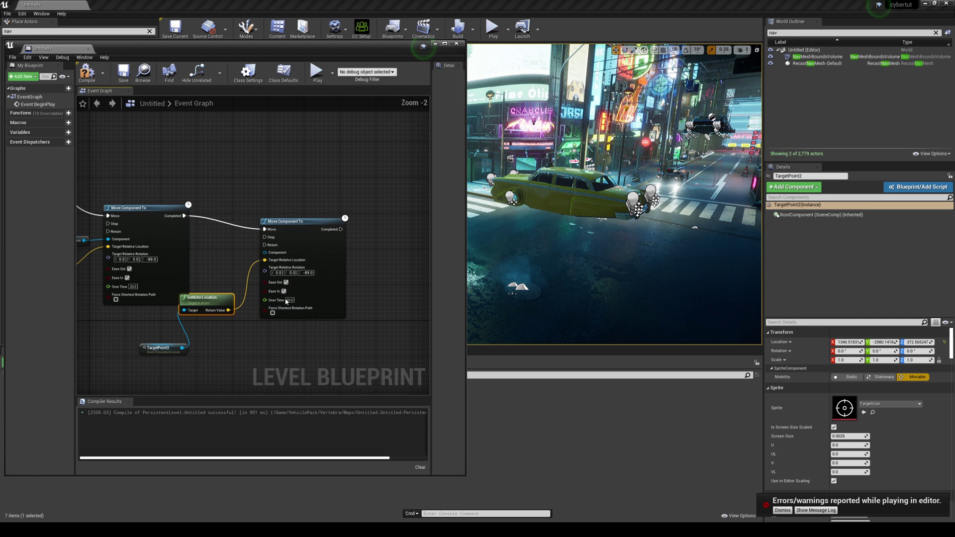
# Step: Compile and save the level blueprint, then close its window
pyautogui.click(86, 73)
pyautogui.click(123, 72)
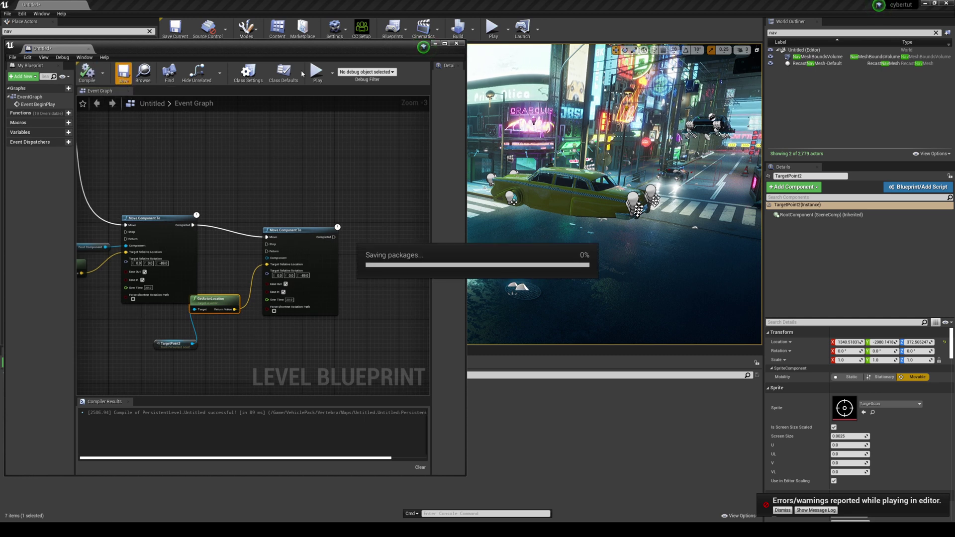
pyautogui.click(437, 43)
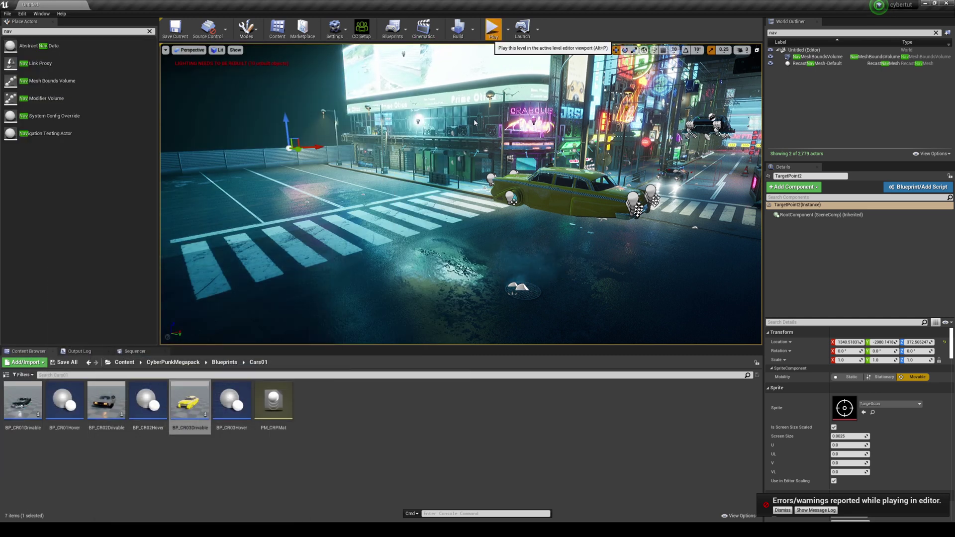
# Step: Play the level, running the character around the street with WASD, then stop
pyautogui.click(493, 30)
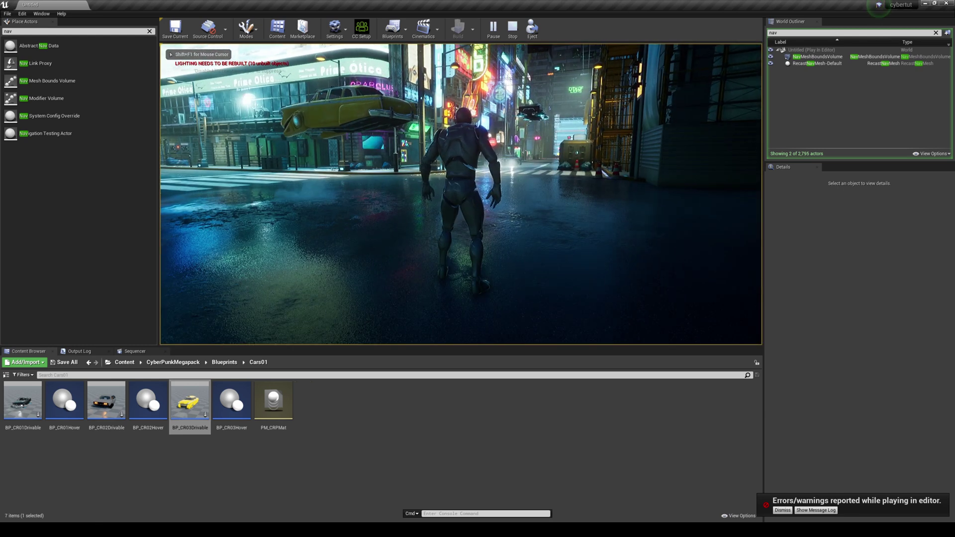
pyautogui.press('a')
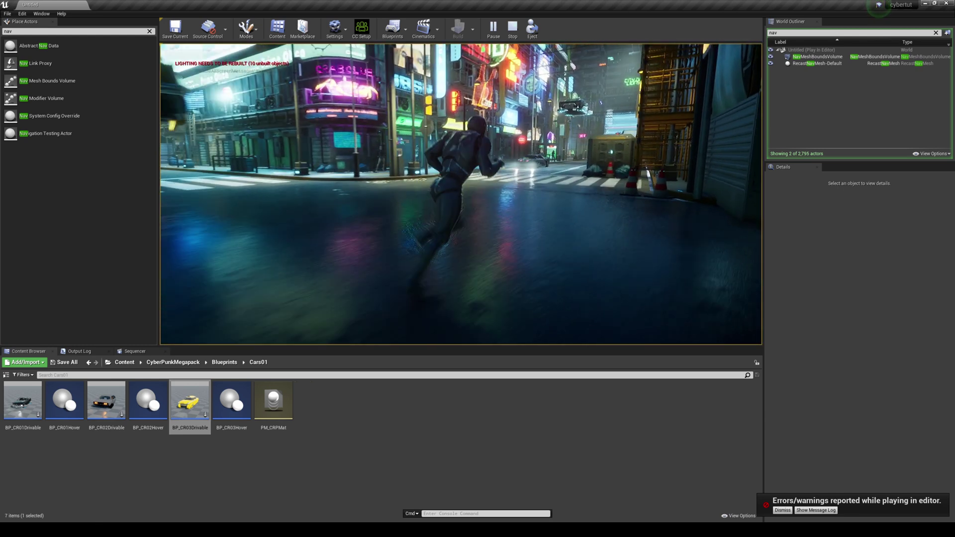
pyautogui.press('w')
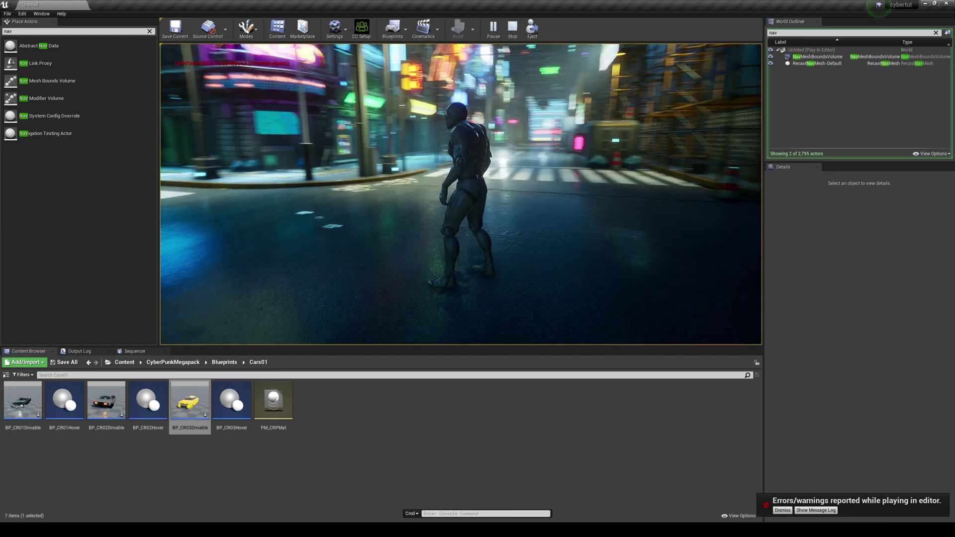
pyautogui.press('d')
pyautogui.press('w')
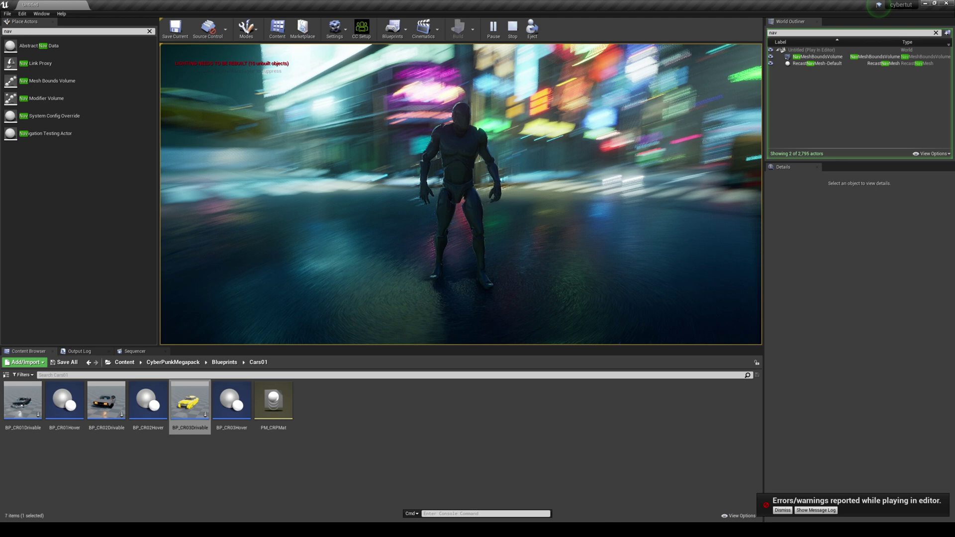
pyautogui.press('Escape')
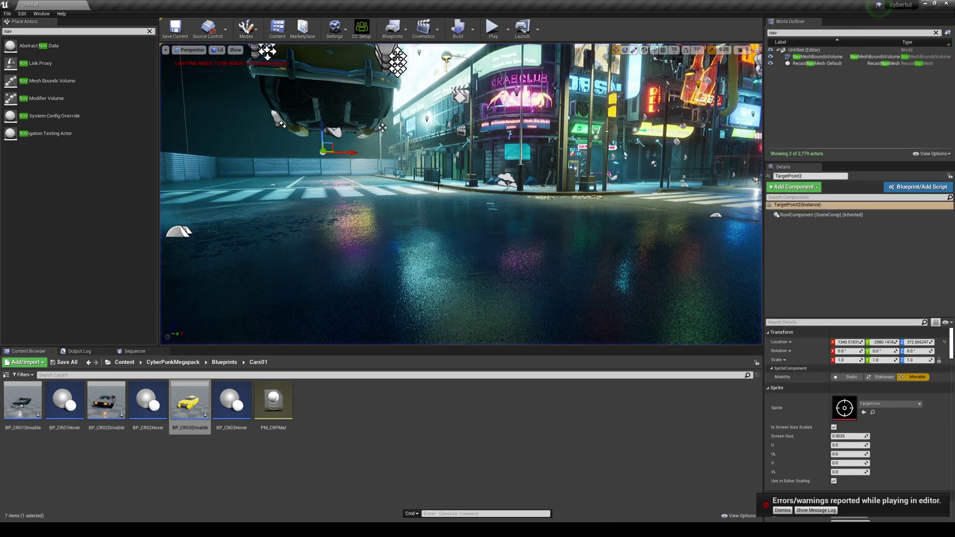
# Step: Set the first Move Component To's Target Relative Rotation Z to 180, then compile and save
pyautogui.click(406, 32)
pyautogui.click(424, 46)
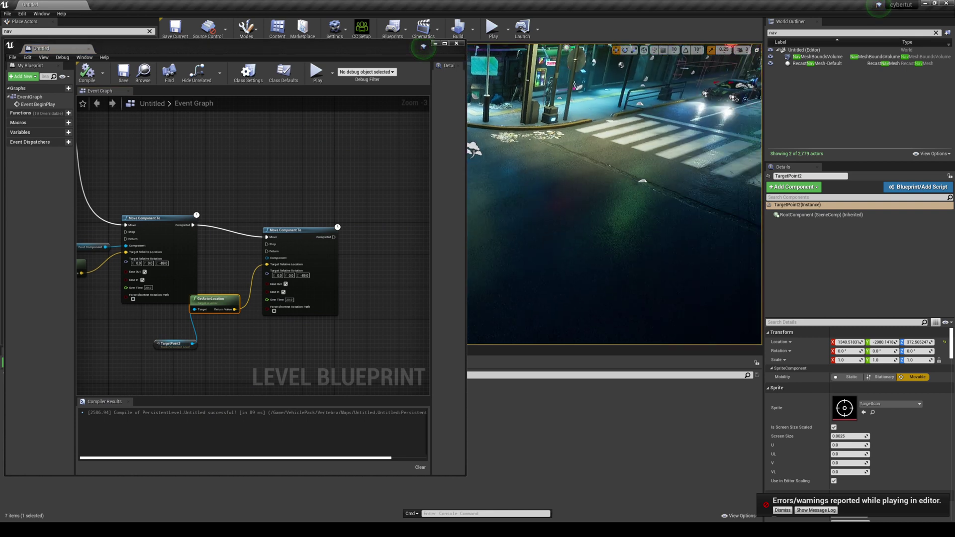
pyautogui.scroll(2, 371, 337)
pyautogui.scroll(1, 310, 238)
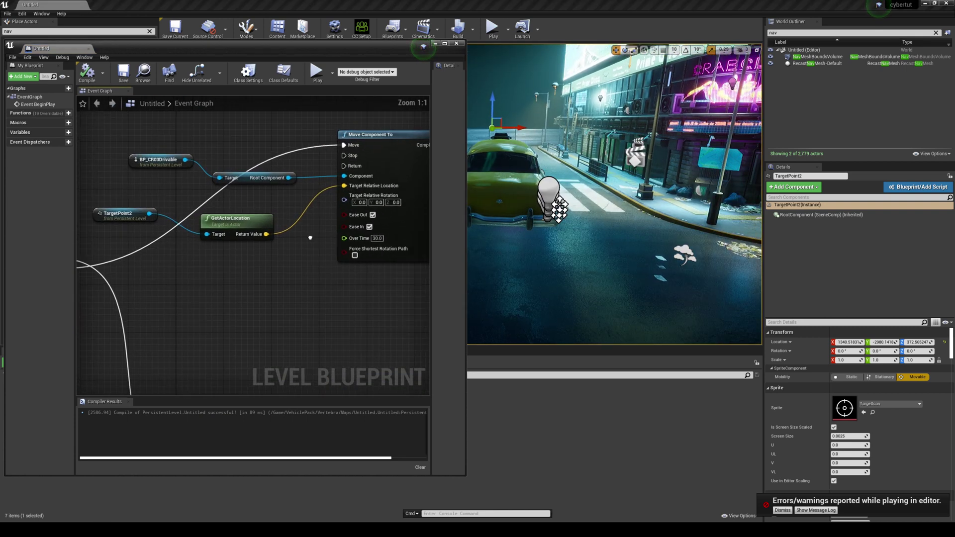
pyautogui.moveTo(310, 238); pyautogui.dragTo(262, 230, button='right')
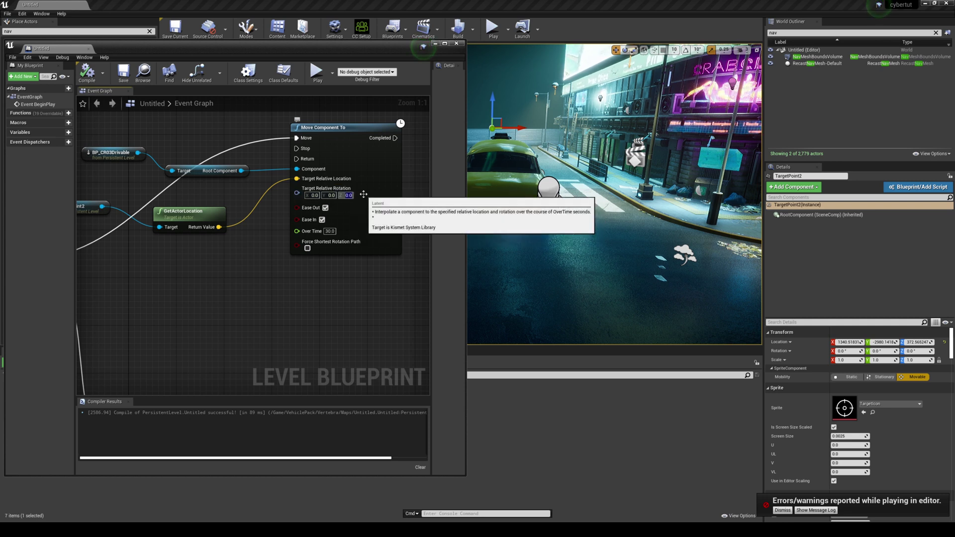
pyautogui.write('180')
pyautogui.press('F7')
pyautogui.hotkey('ctrl', 's')
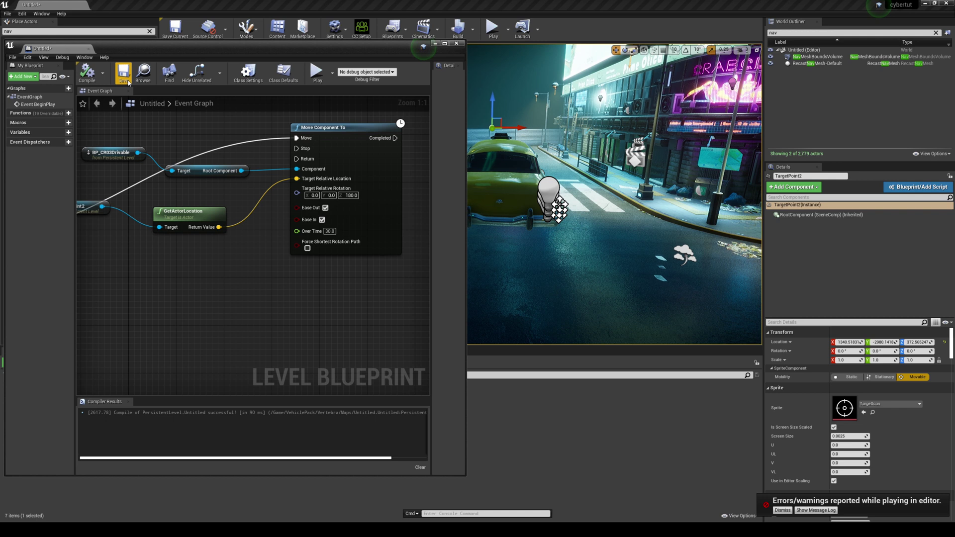
pyautogui.click(456, 42)
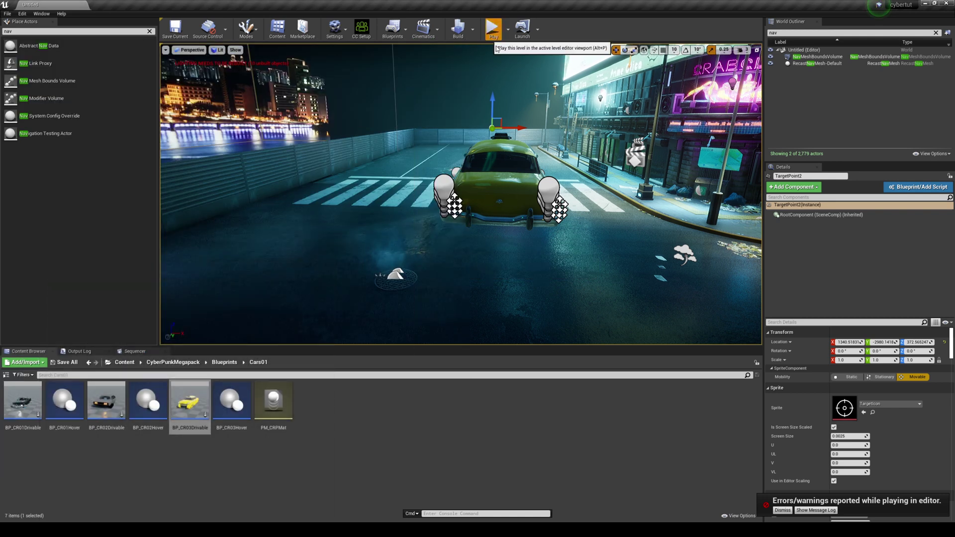
pyautogui.hotkey('alt', 'p')
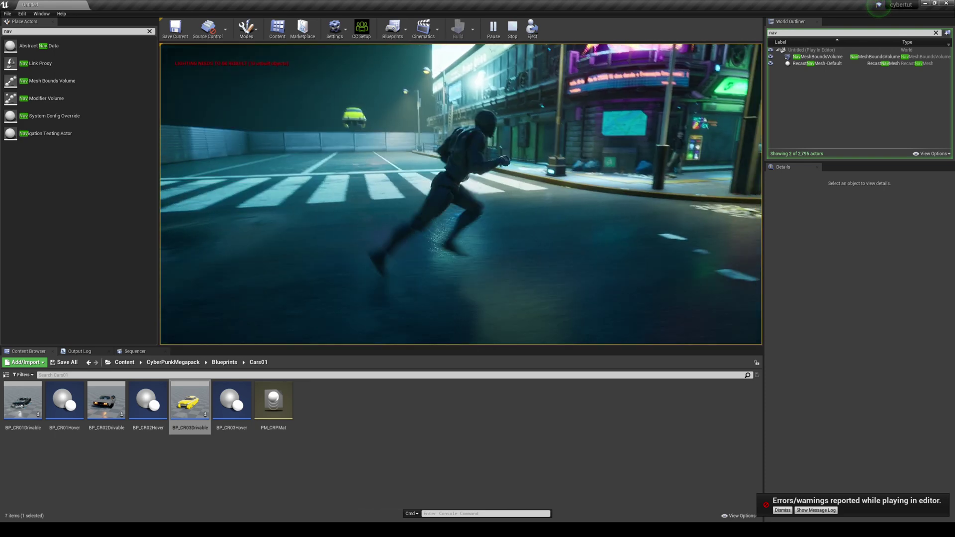
pyautogui.press('w')
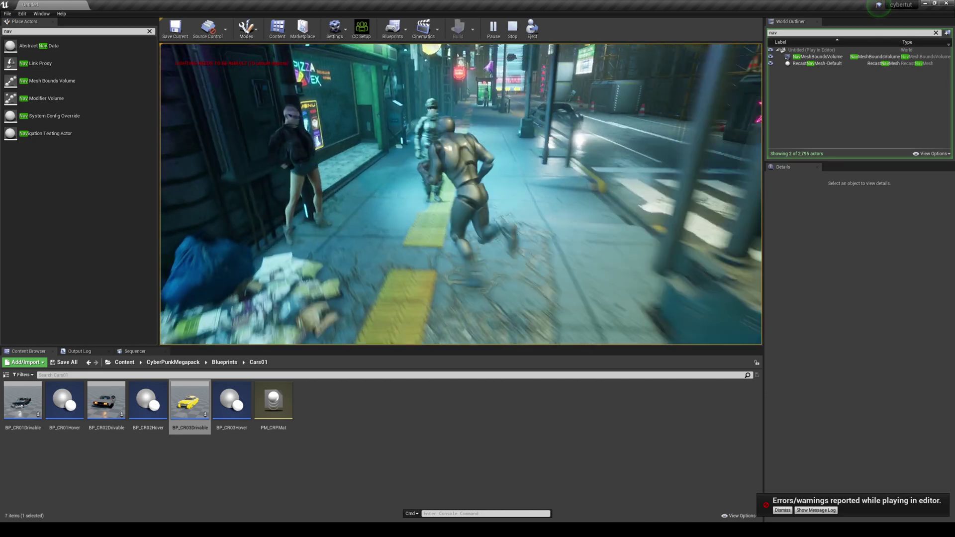
pyautogui.press('w')
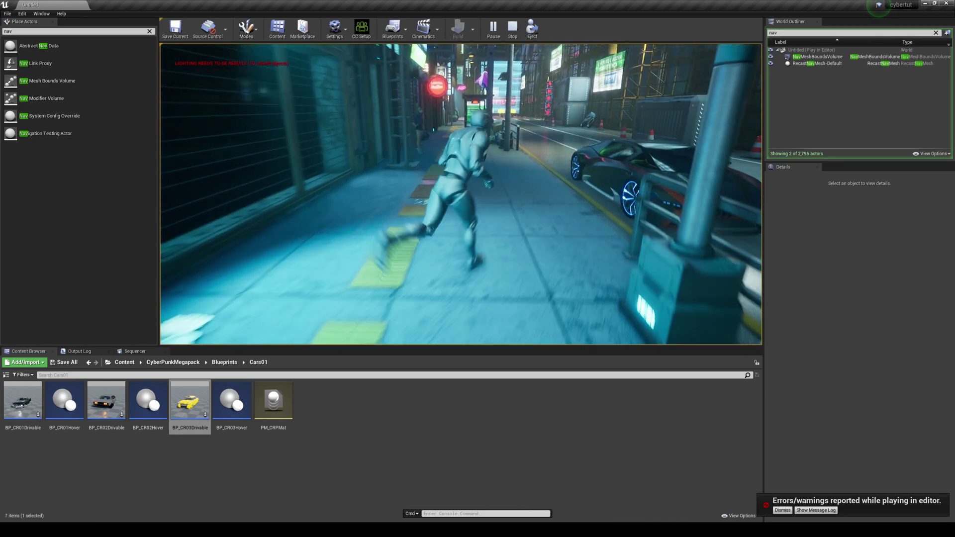
pyautogui.press('Escape')
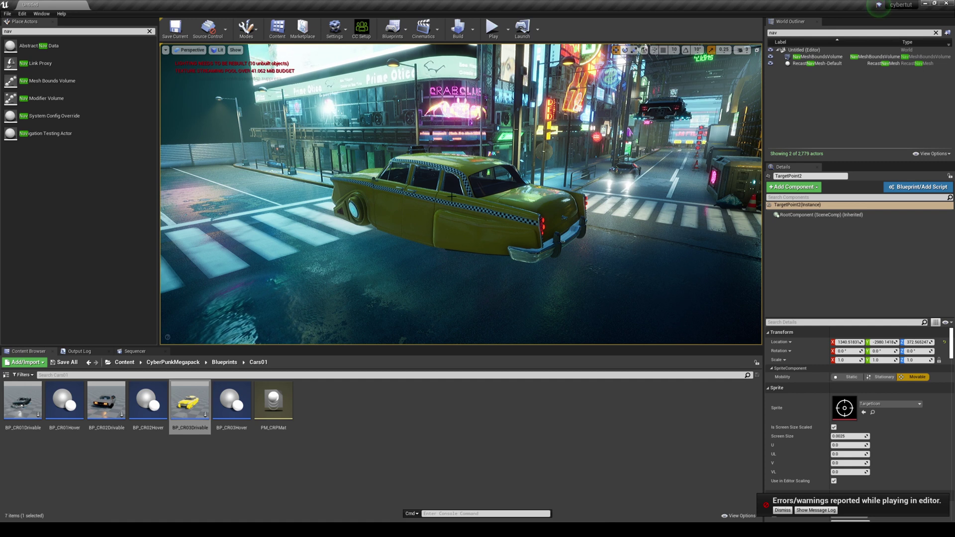
# Step: Reopen the level blueprint, cancel a stray node search, then save the level and close the editor
pyautogui.click(393, 30)
pyautogui.click(424, 85)
pyautogui.moveTo(194, 168)
pyautogui.mouseDown(button='right')
pyautogui.moveTo(217, 310)
pyautogui.moveTo(314, 216)
pyautogui.mouseUp(button='right')
pyautogui.scroll(-1, 314, 216)
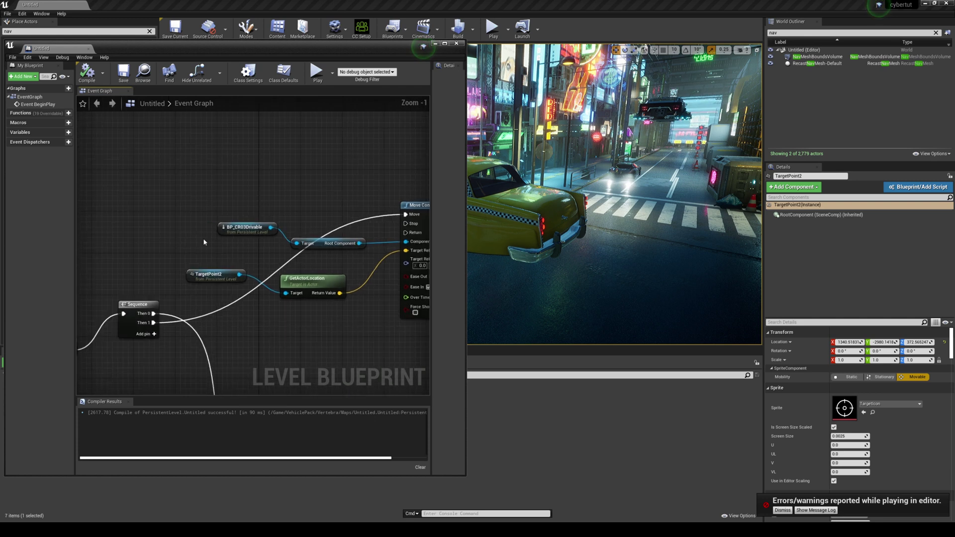
pyautogui.keyDown('ctrl'); pyautogui.moveTo(405, 214); pyautogui.dragTo(193, 297); pyautogui.keyUp('ctrl')
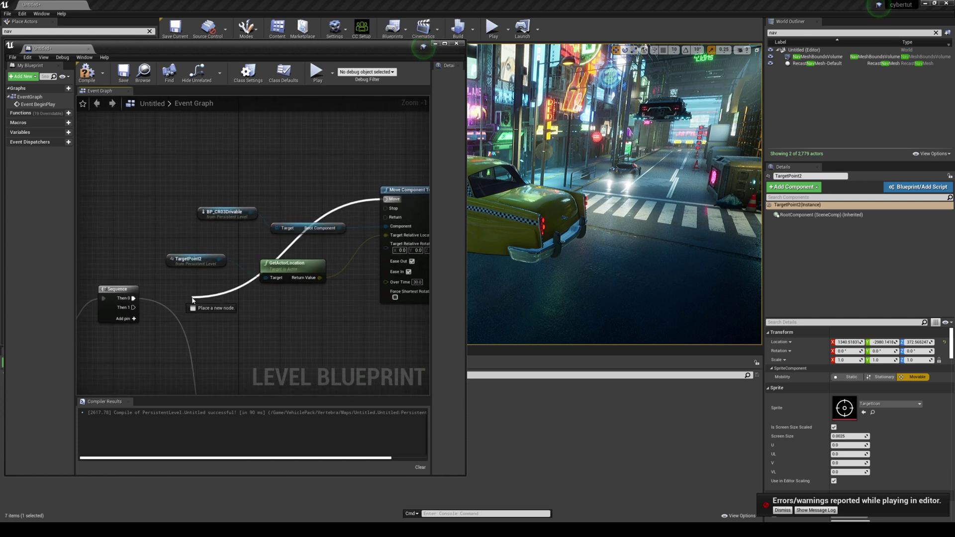
pyautogui.press('Escape')
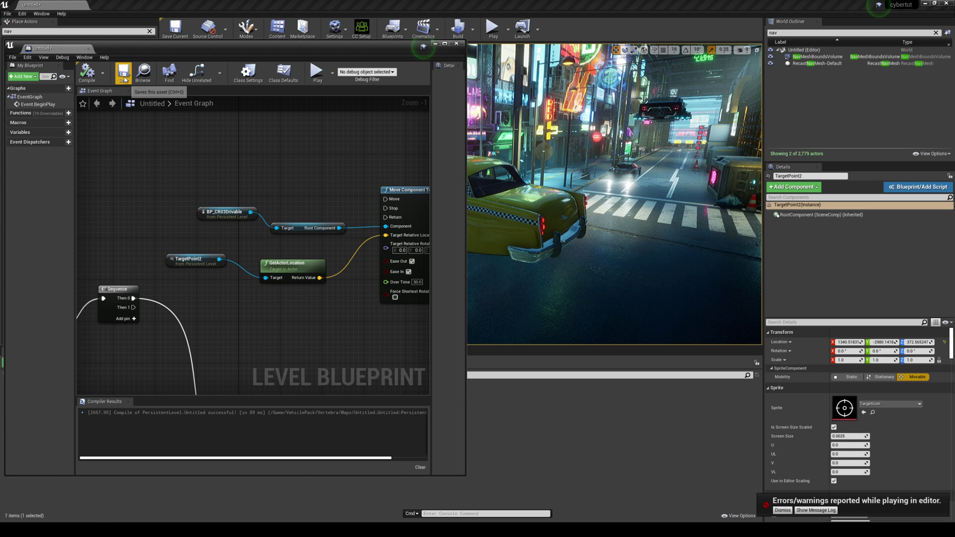
pyautogui.click(123, 72)
pyautogui.click(435, 45)
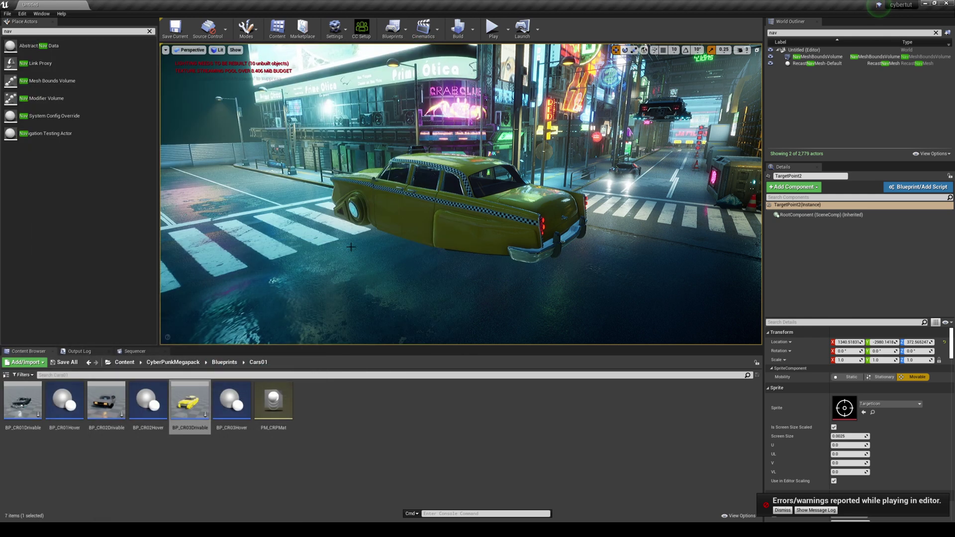
# Step: Add a new Level Sequence to the level and save it
pyautogui.click(127, 362)
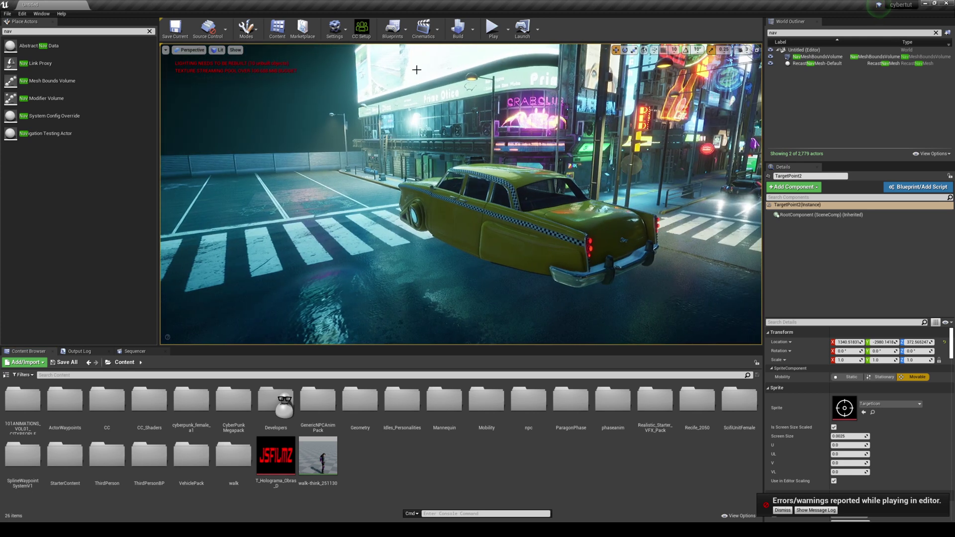
pyautogui.click(423, 28)
pyautogui.click(446, 50)
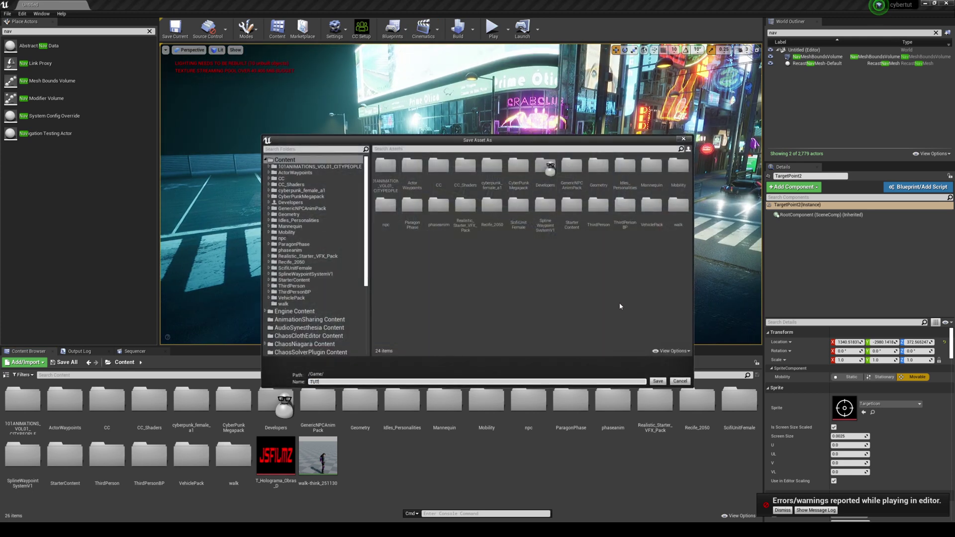
pyautogui.click(659, 381)
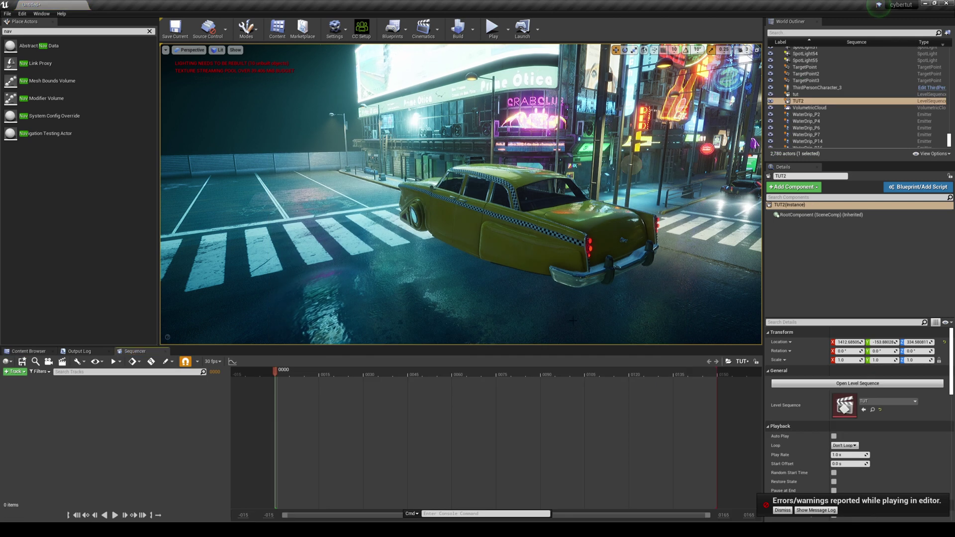
# Step: Set the sequence rate to 24 fps and add a piloted cine camera framing the taxi
pyautogui.click(211, 361)
pyautogui.click(247, 235)
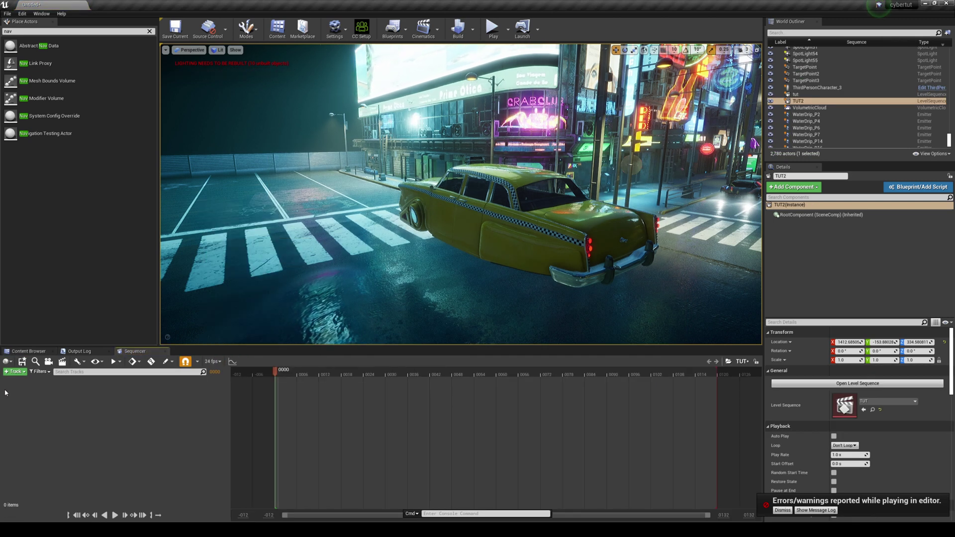
pyautogui.click(49, 362)
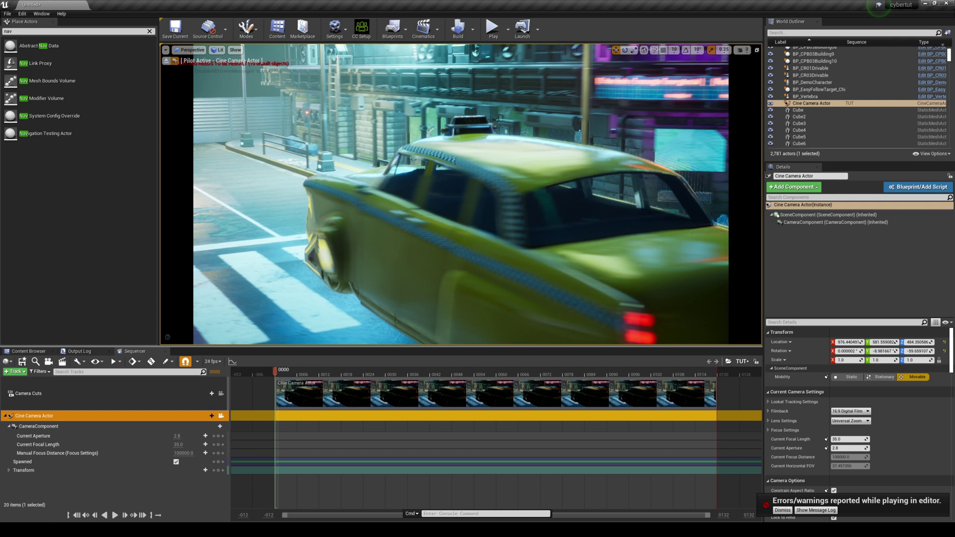
pyautogui.moveTo(282, 294); pyautogui.dragTo(282, 294, button='right')
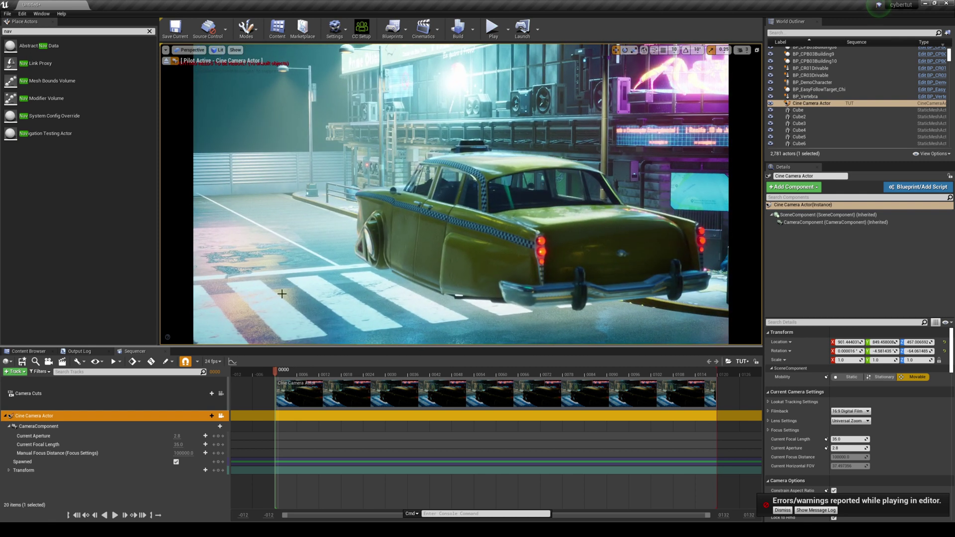
# Step: Add the taxi BP_CR03Drivable to the sequence with a Transform track
pyautogui.click(418, 247)
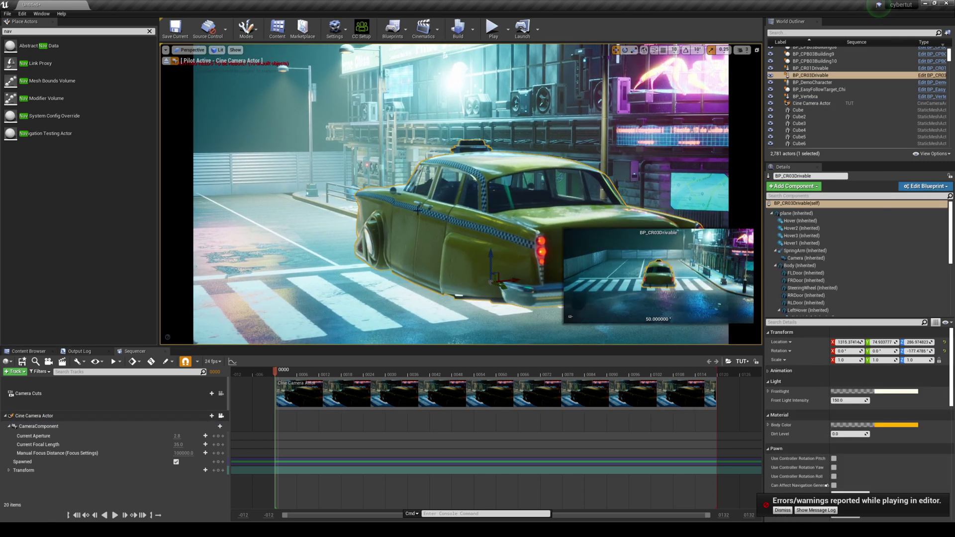
pyautogui.click(19, 372)
pyautogui.moveTo(38, 380)
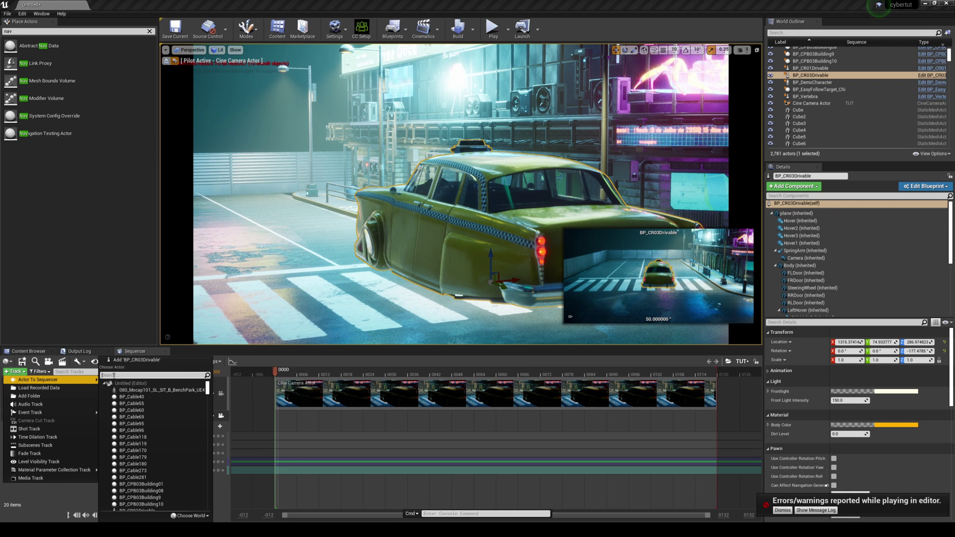
pyautogui.click(135, 361)
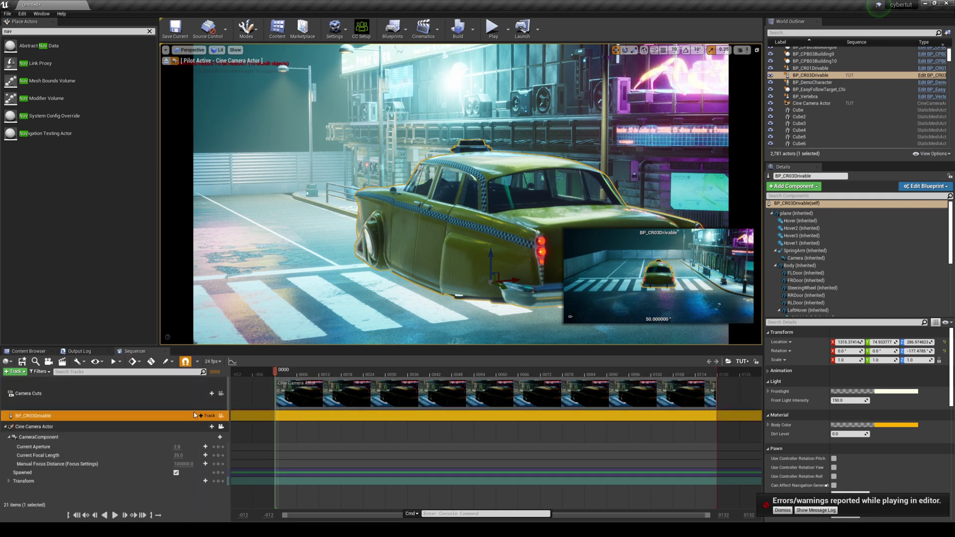
pyautogui.click(209, 416)
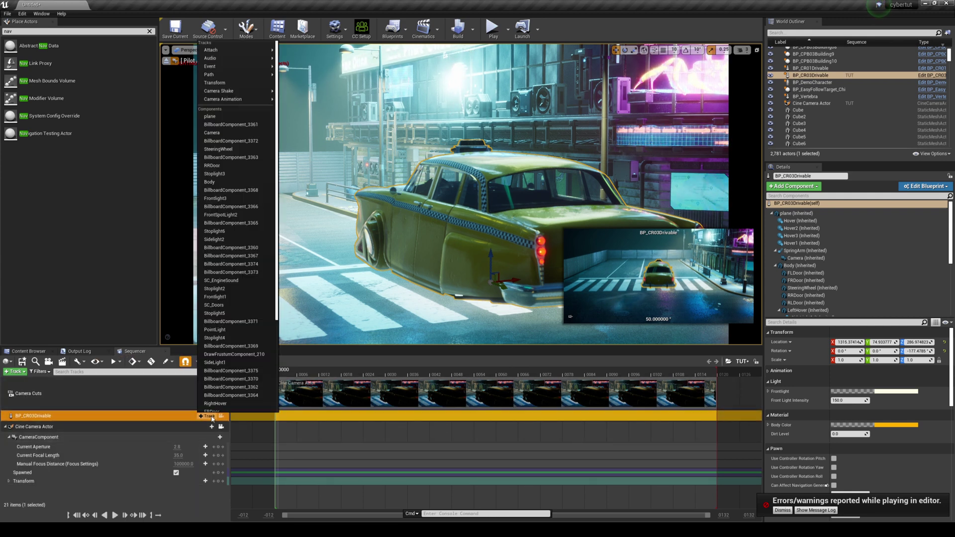
pyautogui.click(215, 82)
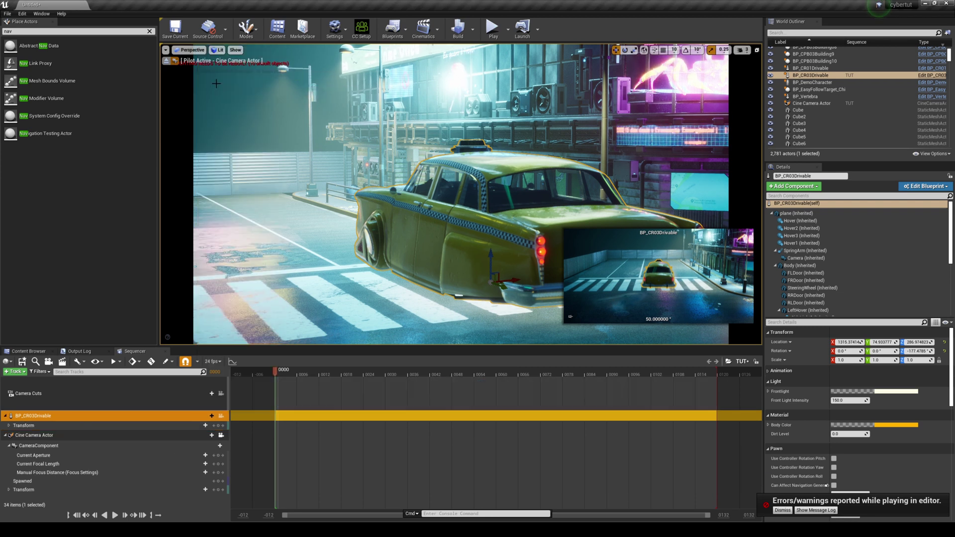
pyautogui.moveTo(296, 285); pyautogui.dragTo(246, 285, button='right')
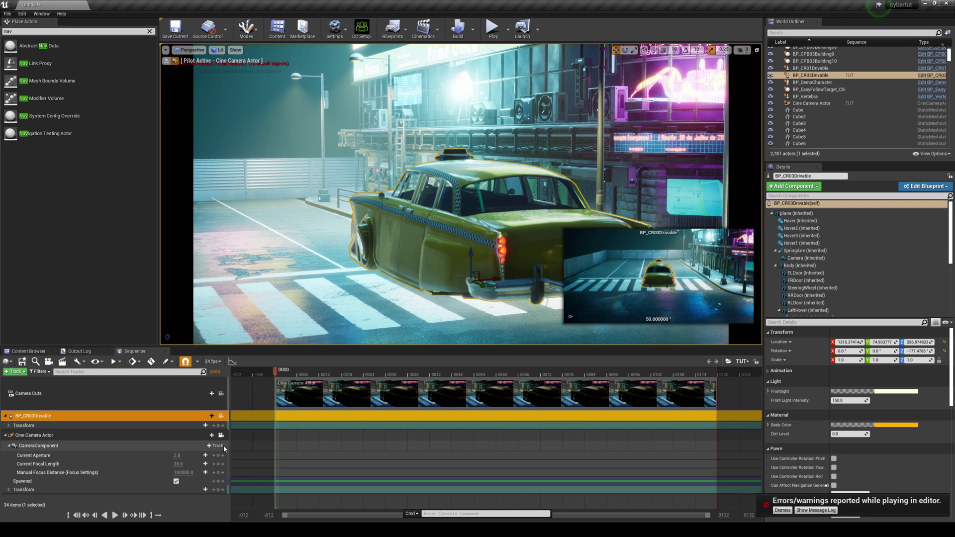
# Step: Key the taxi's transform at frame 0, then key Location Y far down the street near the end
pyautogui.click(9, 425)
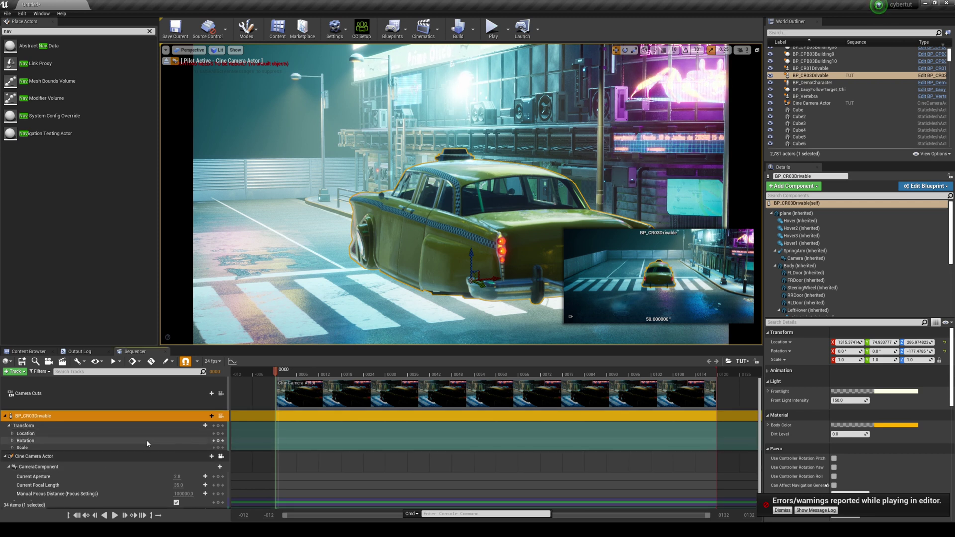
pyautogui.click(219, 426)
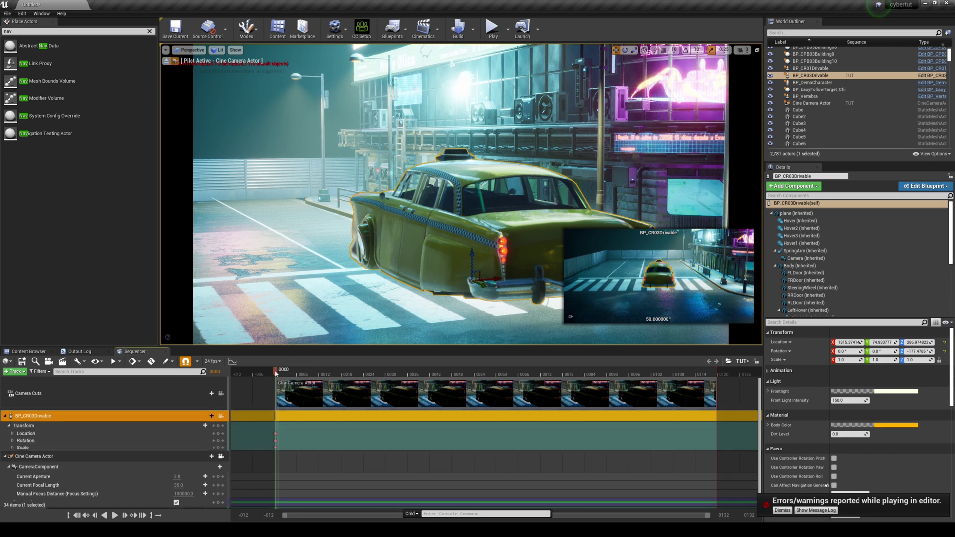
pyautogui.moveTo(523, 372); pyautogui.dragTo(659, 396)
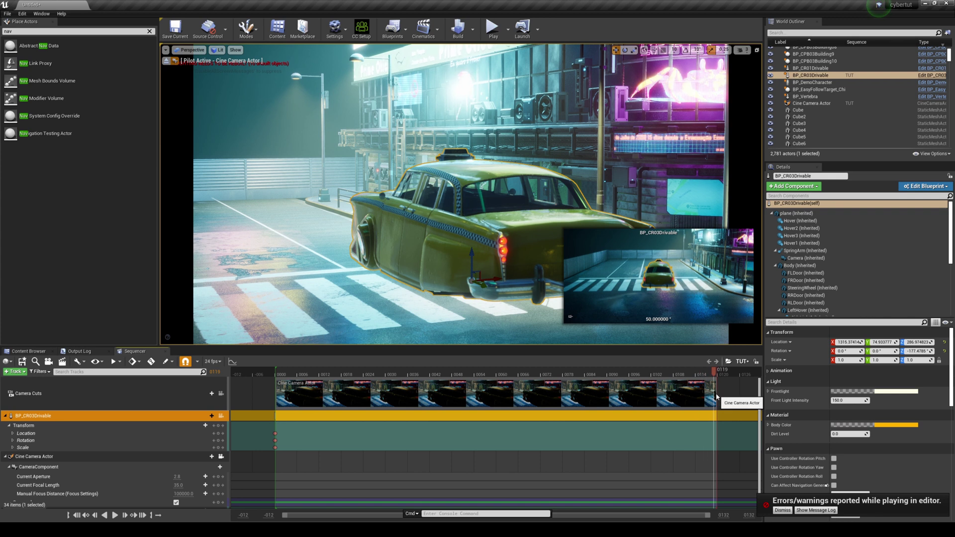
pyautogui.click(12, 434)
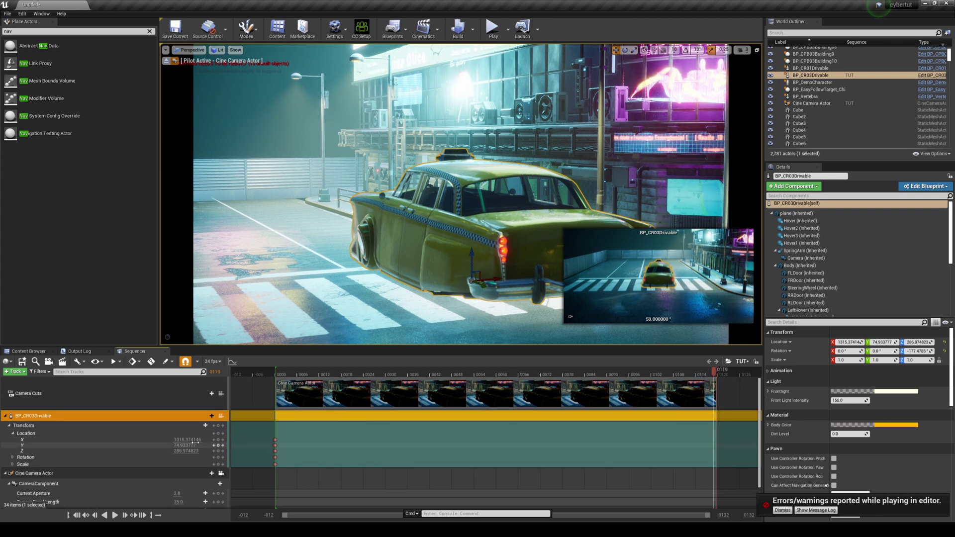
pyautogui.moveTo(185, 446); pyautogui.dragTo(75, 446)
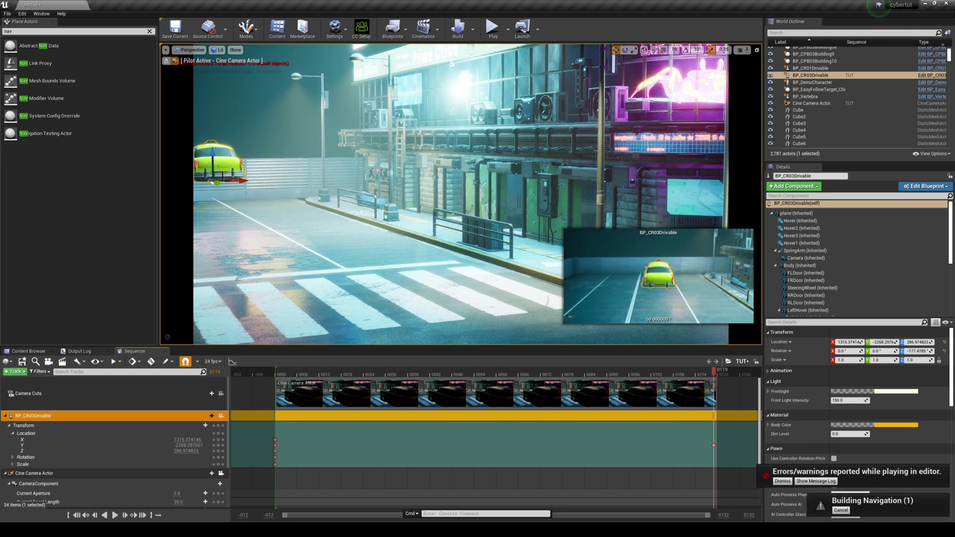
pyautogui.moveTo(76, 446); pyautogui.dragTo(67, 446)
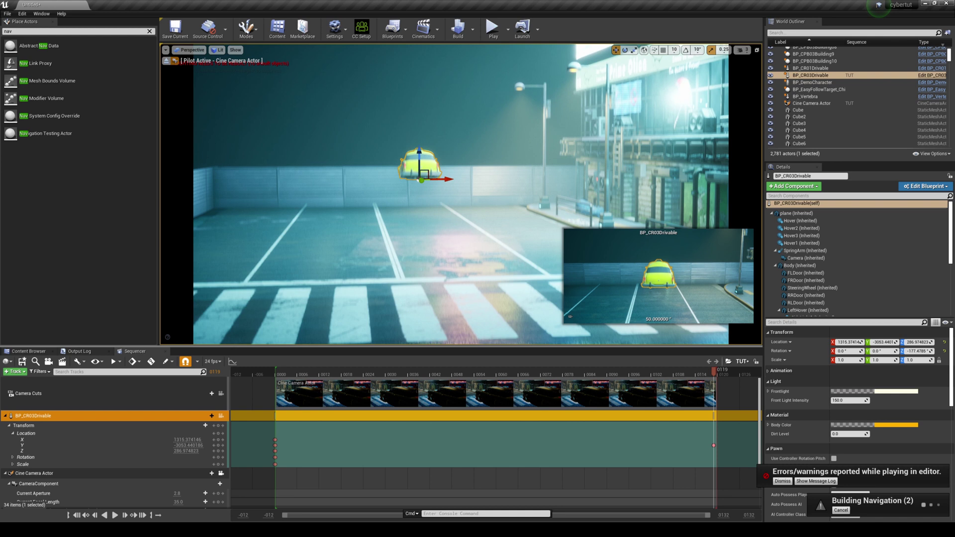
pyautogui.keyDown('ctrl'); pyautogui.scroll(-3, 523, 438); pyautogui.keyUp('ctrl')
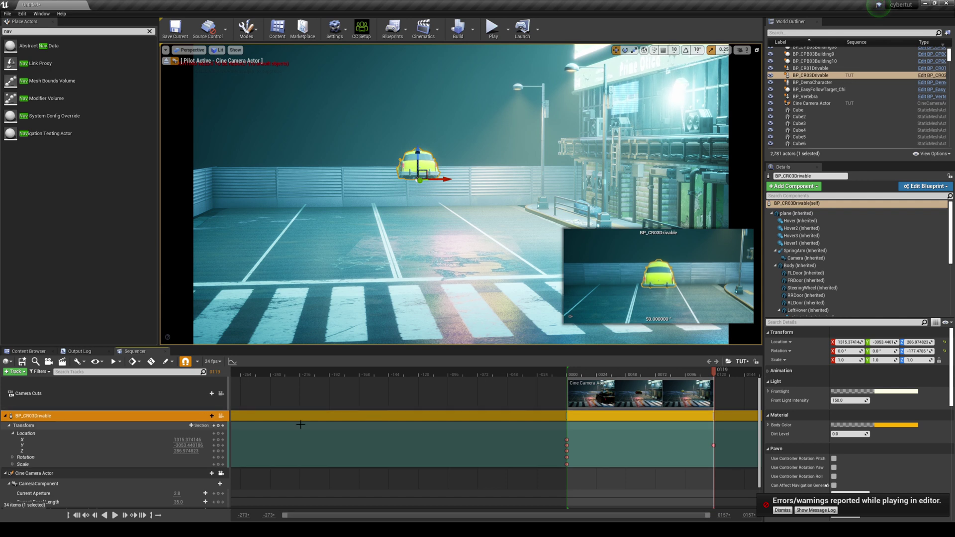
# Step: Shift the final Location Y key later and play the sequence twice
pyautogui.click(96, 446)
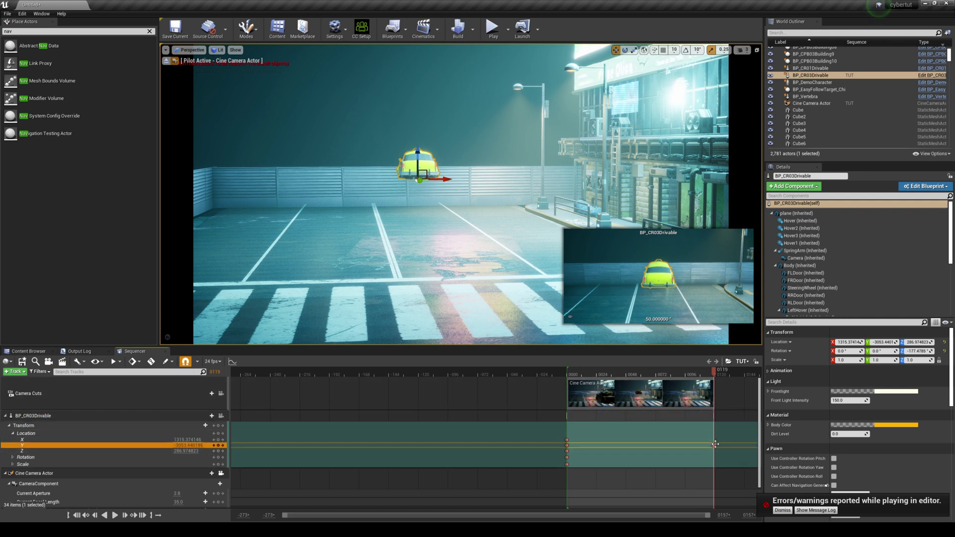
pyautogui.moveTo(715, 445); pyautogui.dragTo(755, 446)
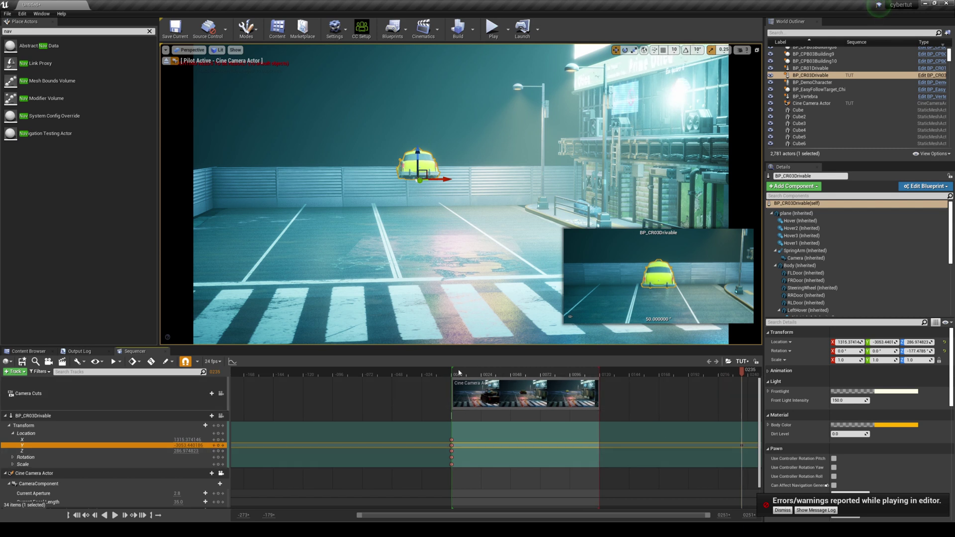
pyautogui.click(459, 372)
pyautogui.press('space')
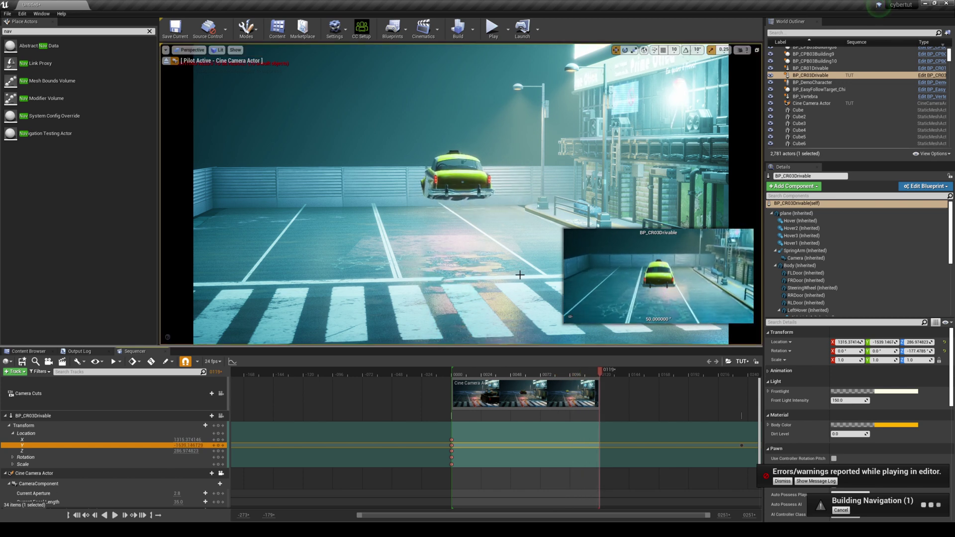
pyautogui.press('space')
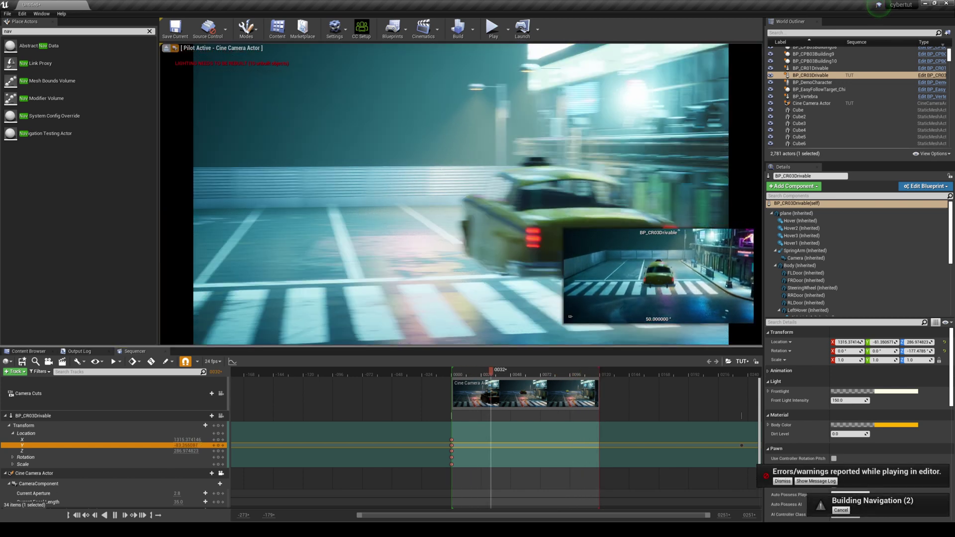
# Step: Clear the crosswalk selection and scrub to an early frame of the sequence
pyautogui.click(477, 295)
pyautogui.press('Escape')
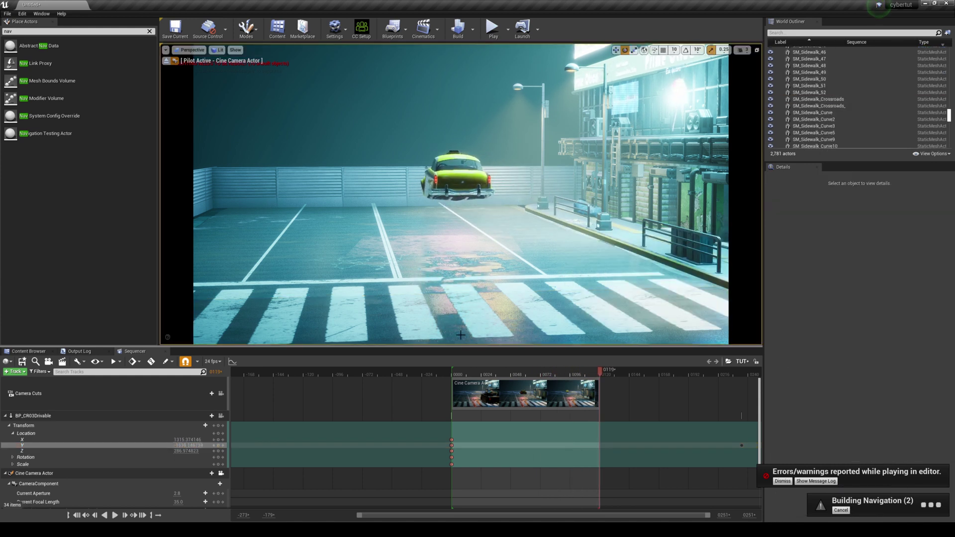
pyautogui.click(470, 374)
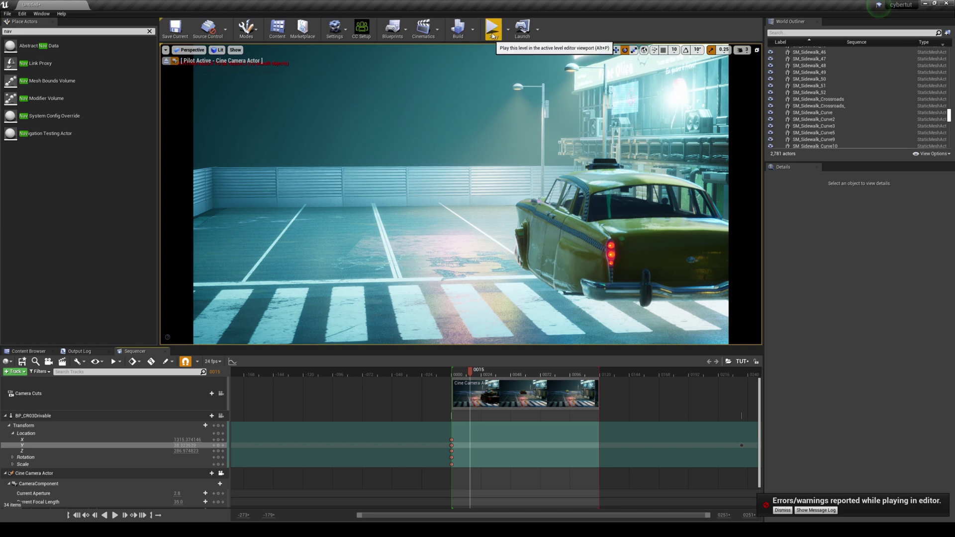
pyautogui.hotkey('alt', 'p')
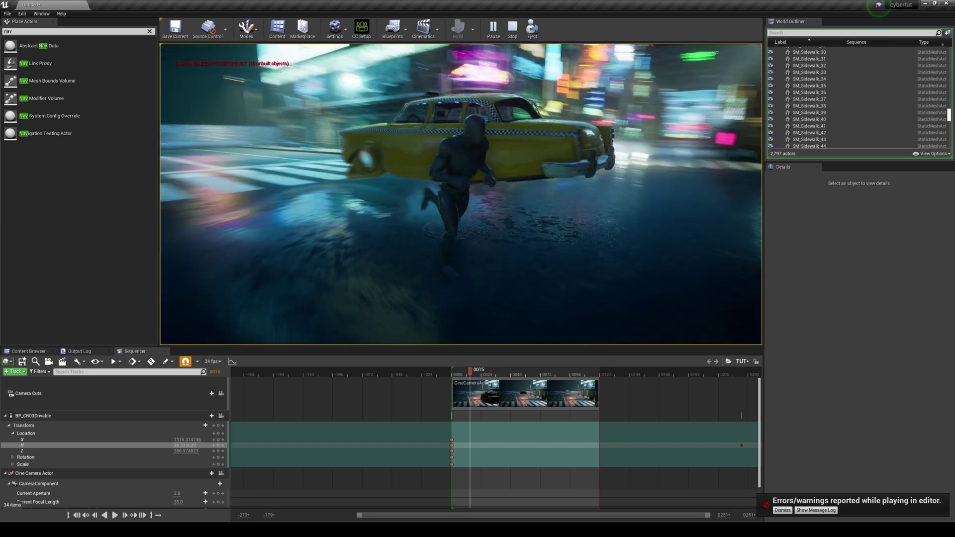
pyautogui.press('Escape')
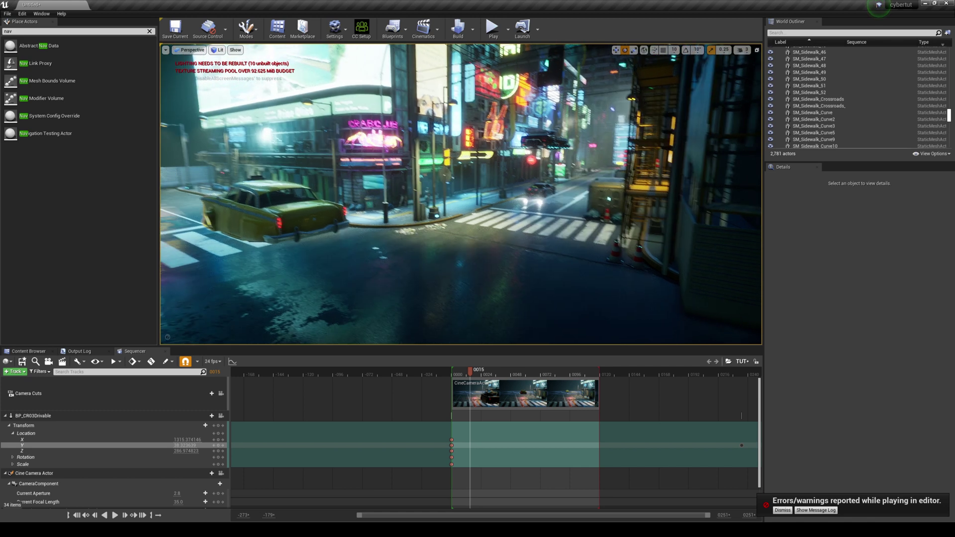
# Step: Fly the viewport down toward the taxi at the crosswalk
pyautogui.moveTo(461, 195); pyautogui.dragTo(478, 196, button='right')
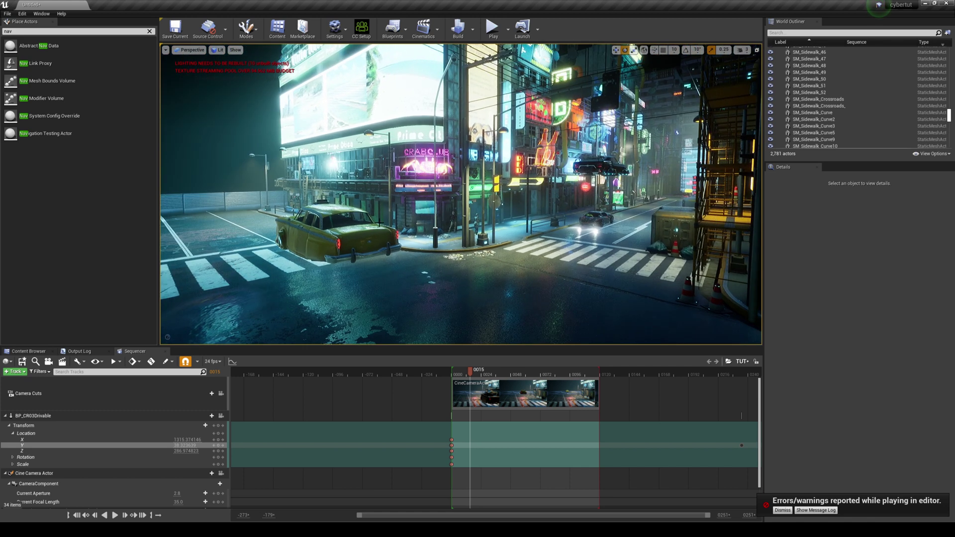